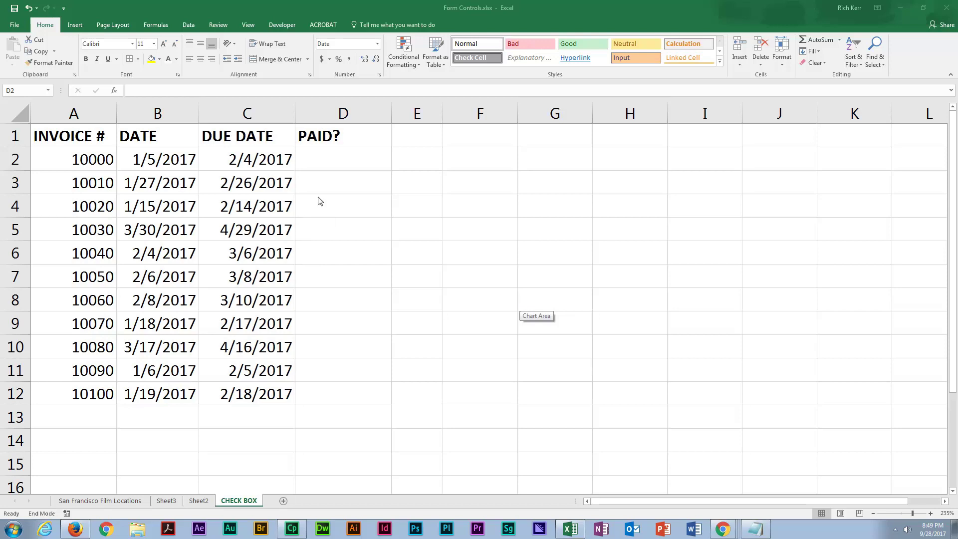
Step: Try sample entries Yes and No in PAID? cells D2 and D3, then clear them
{"action": "left_click", "coordinate": [355, 160]}
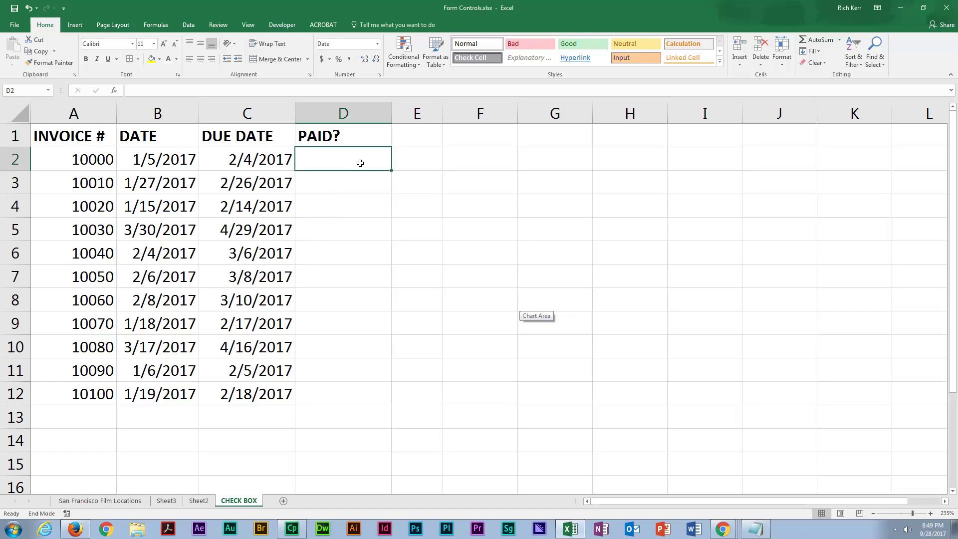
{"action": "type", "text": "Yes"}
{"action": "left_click", "coordinate": [358, 185]}
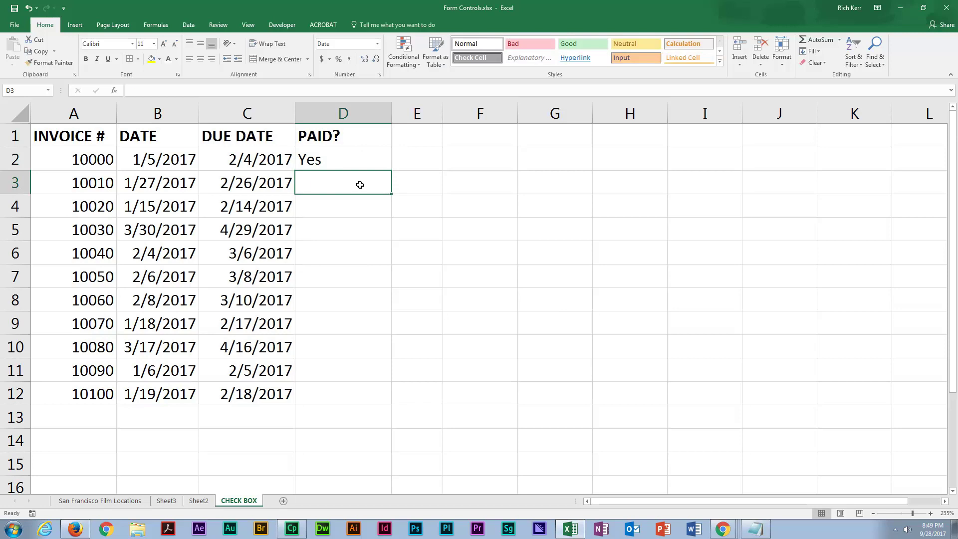
{"action": "type", "text": "No"}
{"action": "key", "text": "Return"}
{"action": "key", "text": "Up"}
{"action": "key", "text": "Up"}
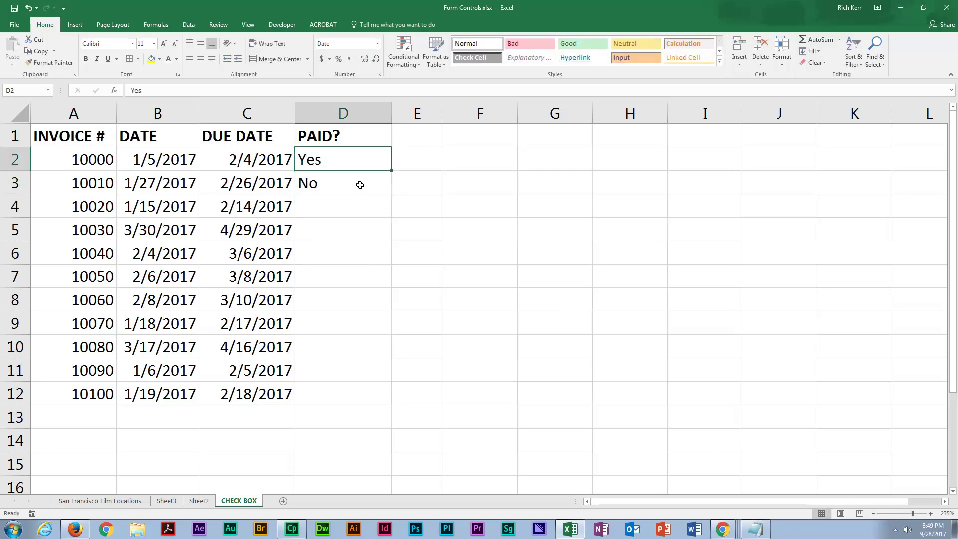
{"action": "left_click", "coordinate": [360, 185], "text": "shift"}
{"action": "key", "text": "Delete"}
Step: Enter a test x in D2, clear D2:D5 again, and reselect D2
{"action": "left_click", "coordinate": [360, 185]}
{"action": "key", "text": "Up"}
{"action": "type", "text": "x"}
{"action": "key", "text": "Return"}
{"action": "key", "text": "Up"}
{"action": "key", "text": "shift+Down"}
{"action": "key", "text": "shift+Down"}
{"action": "key", "text": "shift+Down"}
{"action": "key", "text": "Delete"}
{"action": "left_click", "coordinate": [350, 158]}
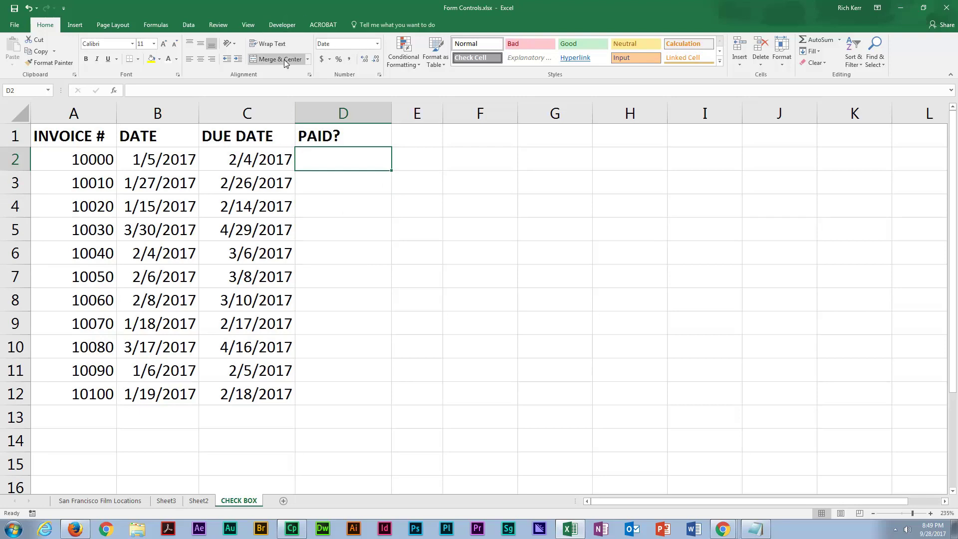
Step: Tick Developer under Customize the Ribbon, confirm, and switch to the Developer tab
{"action": "right_click", "coordinate": [268, 46]}
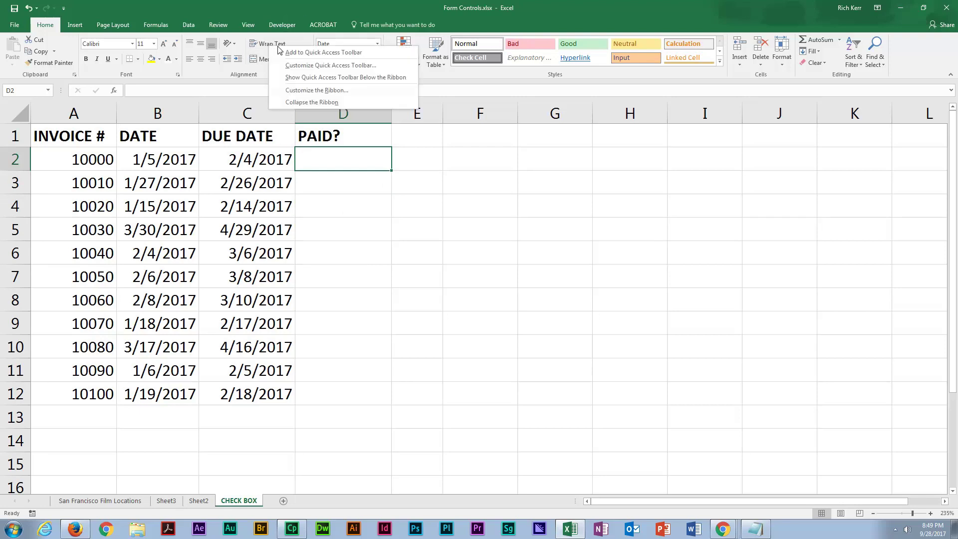
{"action": "left_click", "coordinate": [314, 91]}
{"action": "left_click", "coordinate": [544, 317]}
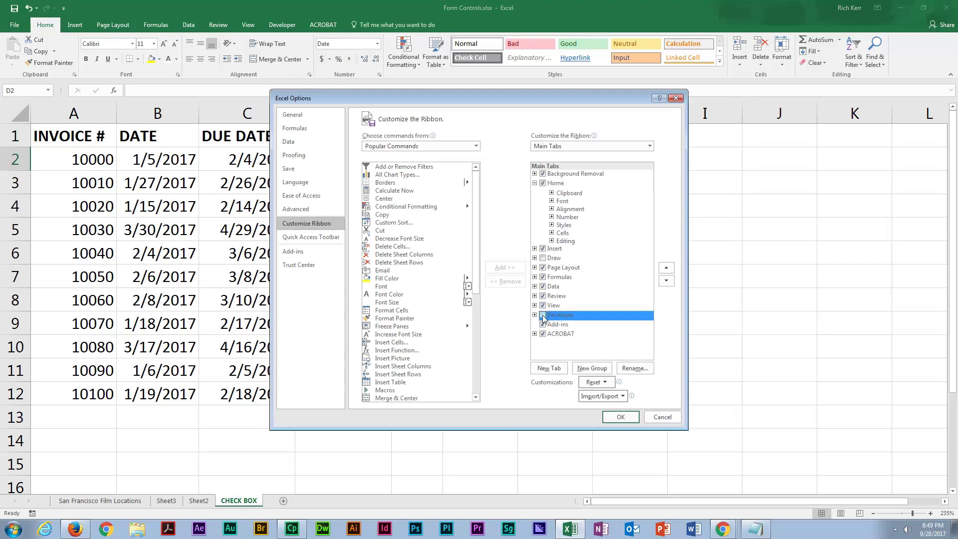
{"action": "left_click", "coordinate": [620, 416]}
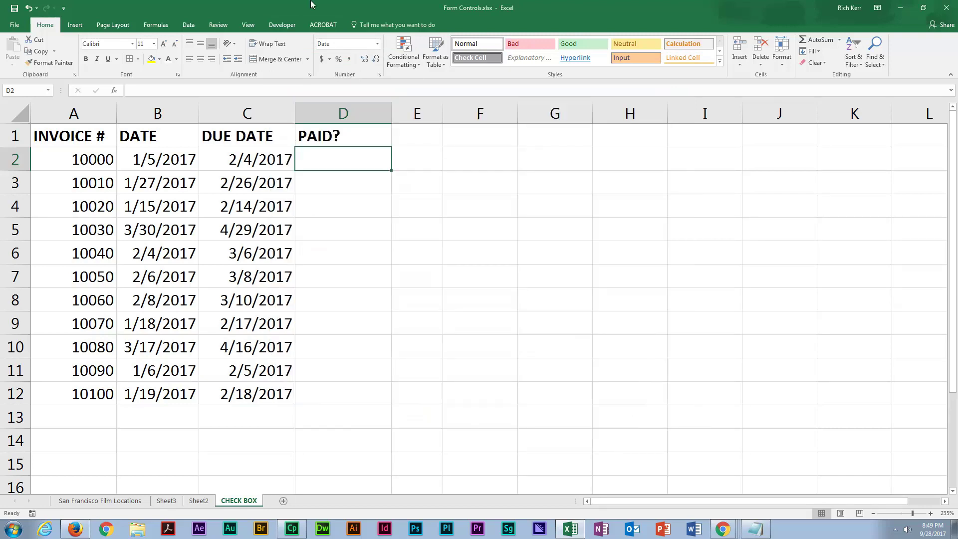
{"action": "left_click", "coordinate": [284, 26]}
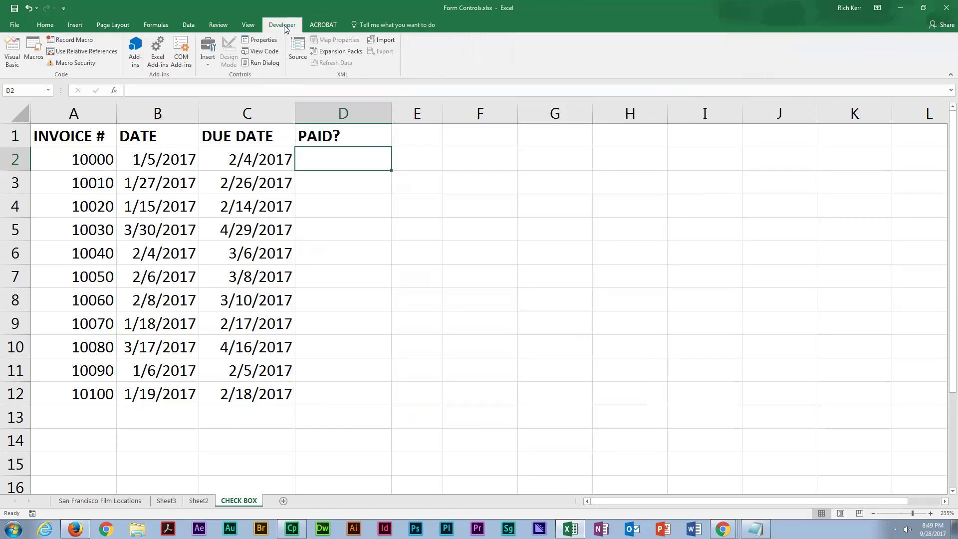
Step: Open the Developer tab's Insert gallery of Form and ActiveX controls
{"action": "left_click", "coordinate": [208, 62]}
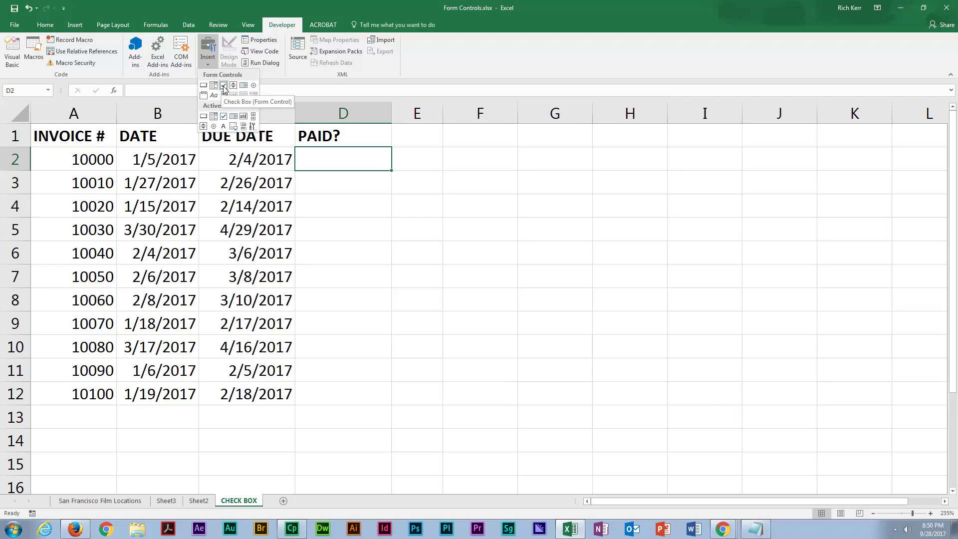
Step: Draw a Check Box form control in D2 and delete its label text
{"action": "left_click", "coordinate": [224, 87]}
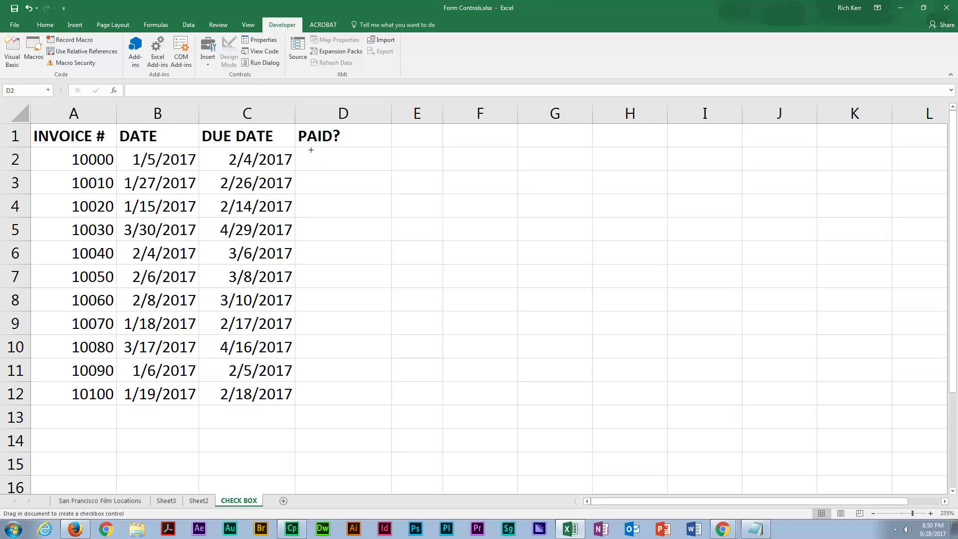
{"action": "mouse_move", "coordinate": [312, 151]}
{"action": "left_mouse_down"}
{"action": "mouse_move", "coordinate": [348, 177]}
{"action": "mouse_move", "coordinate": [348, 161]}
{"action": "mouse_move", "coordinate": [337, 172]}
{"action": "left_mouse_up"}
{"action": "left_click", "coordinate": [367, 164]}
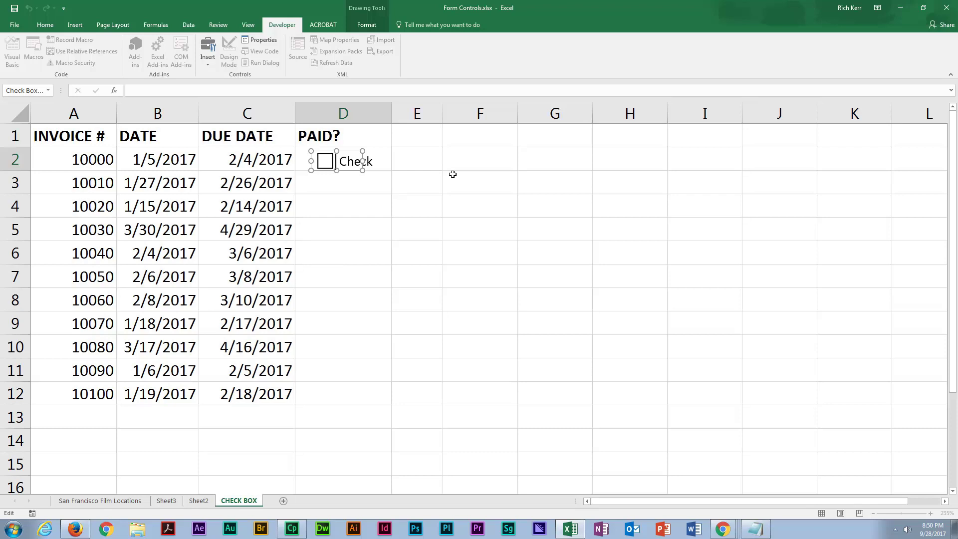
{"action": "key", "text": "shift+Right"}
{"action": "key", "text": "shift+End"}
{"action": "key", "text": "BackSpace"}
Step: Reselect the checkbox and centre it within cell D2
{"action": "left_click", "coordinate": [417, 159]}
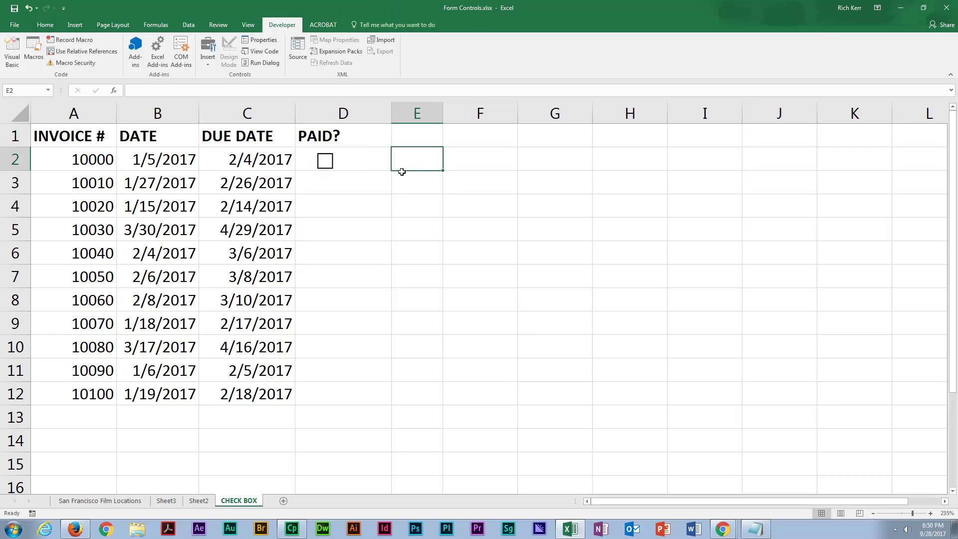
{"action": "right_click", "coordinate": [346, 157]}
{"action": "key", "text": "Escape"}
{"action": "mouse_move", "coordinate": [347, 149]}
{"action": "left_mouse_down"}
{"action": "mouse_move", "coordinate": [372, 155]}
{"action": "mouse_move", "coordinate": [348, 155]}
{"action": "left_mouse_up"}
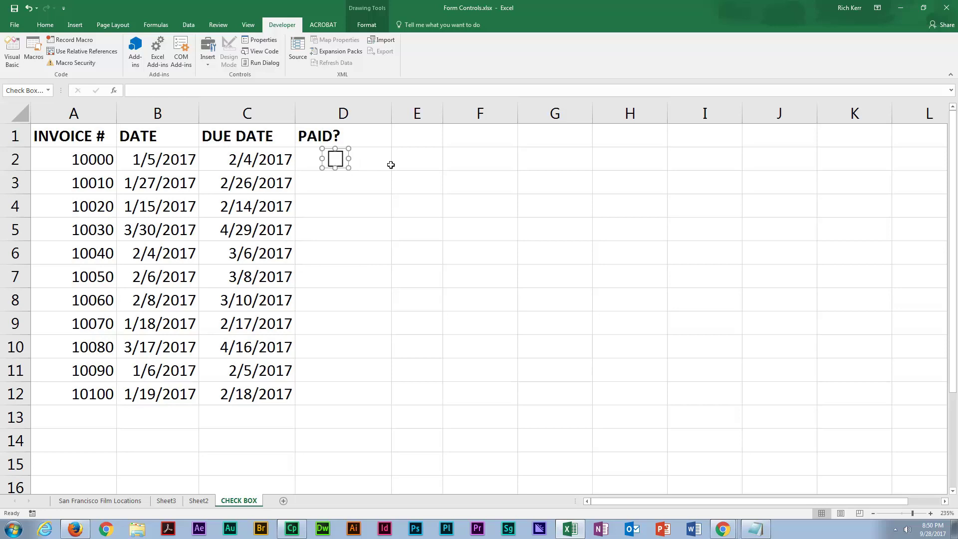
Step: In Format Control, set the D2 checkbox value to Mixed and its cell link to $E$2
{"action": "right_click", "coordinate": [342, 159]}
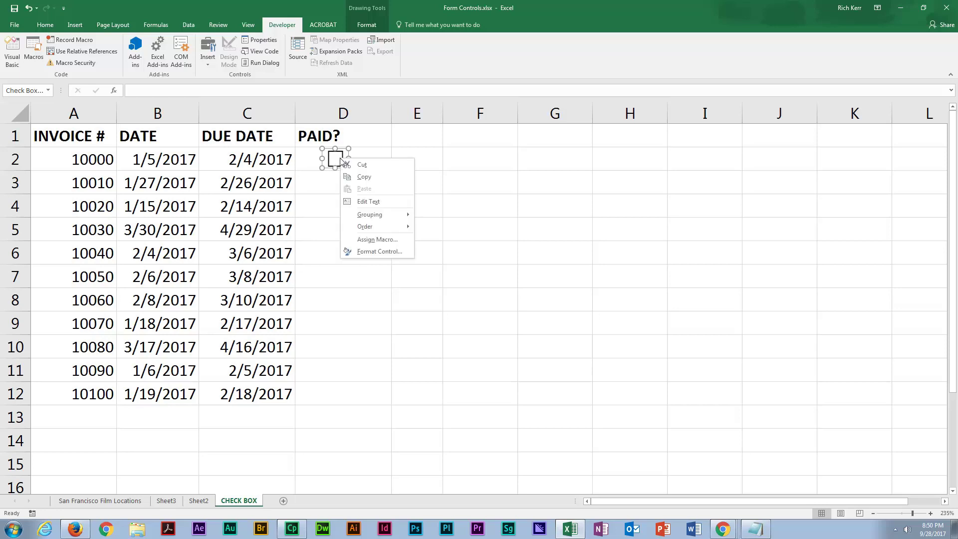
{"action": "left_click", "coordinate": [391, 247]}
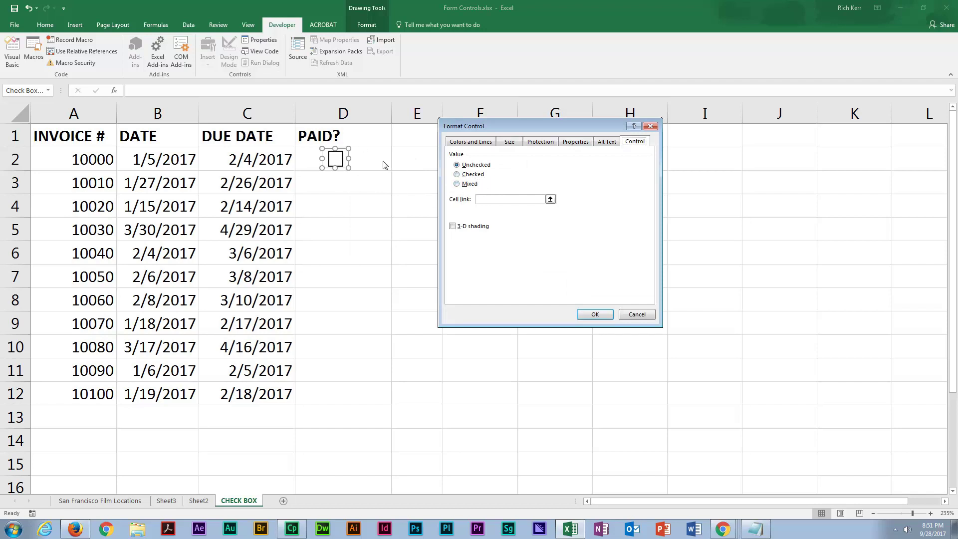
{"action": "left_click", "coordinate": [475, 184]}
{"action": "left_click", "coordinate": [494, 200]}
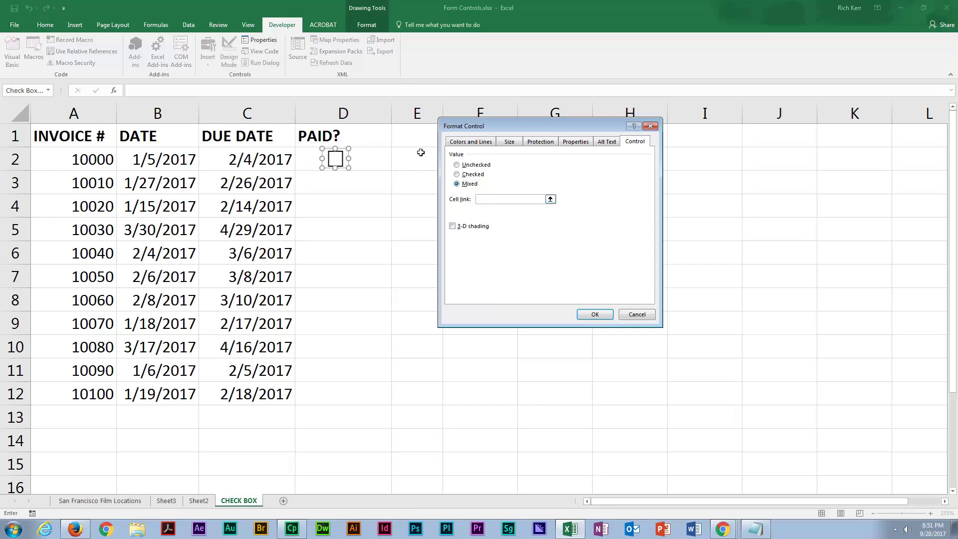
{"action": "left_click", "coordinate": [417, 152]}
{"action": "left_click", "coordinate": [594, 313]}
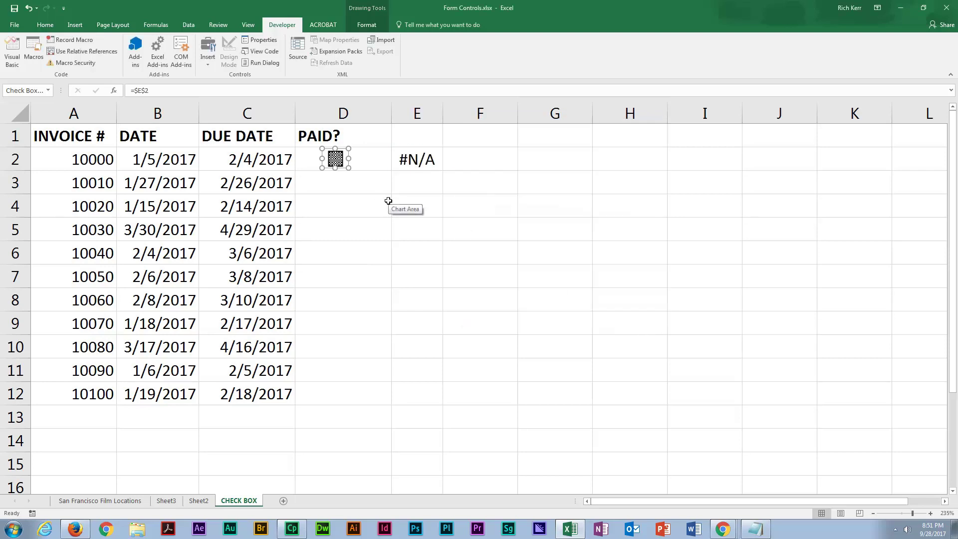
Step: Toggle the D2 checkbox on and off to test E2 switching between FALSE and TRUE
{"action": "left_click", "coordinate": [357, 179]}
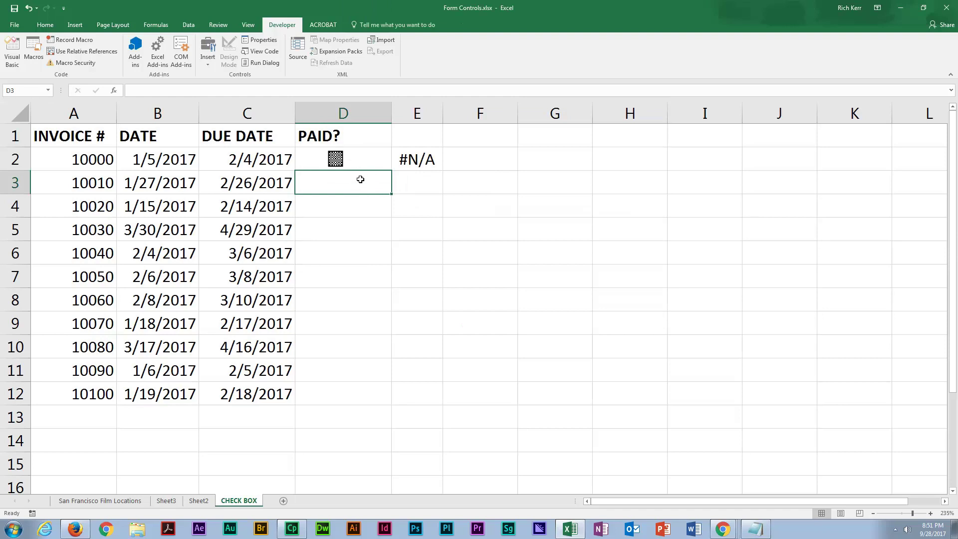
{"action": "left_click", "coordinate": [337, 161]}
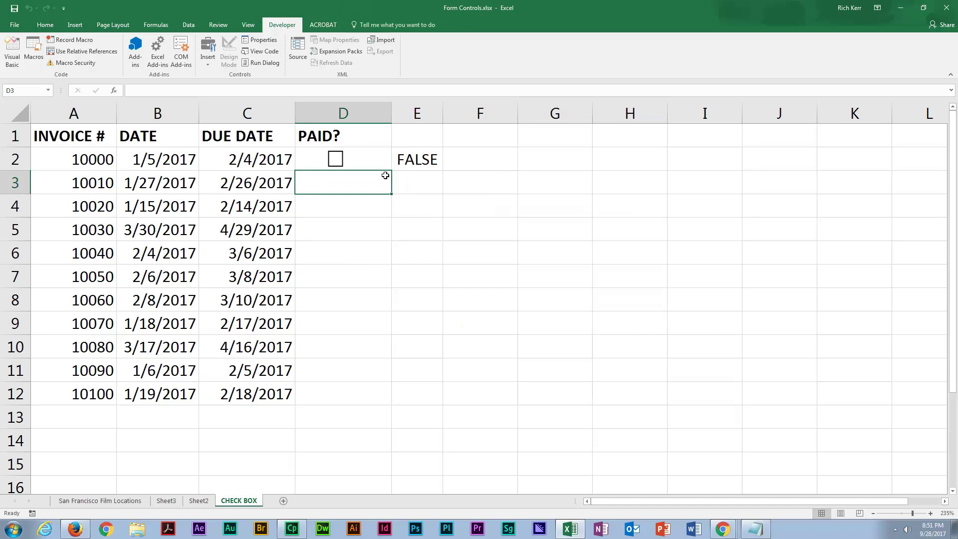
{"action": "left_click", "coordinate": [335, 158]}
{"action": "left_click", "coordinate": [333, 163]}
{"action": "left_click", "coordinate": [335, 159]}
Step: Set the checkbox's value to Unchecked in Format Control, then tick it so E2 reads TRUE
{"action": "right_click", "coordinate": [342, 160]}
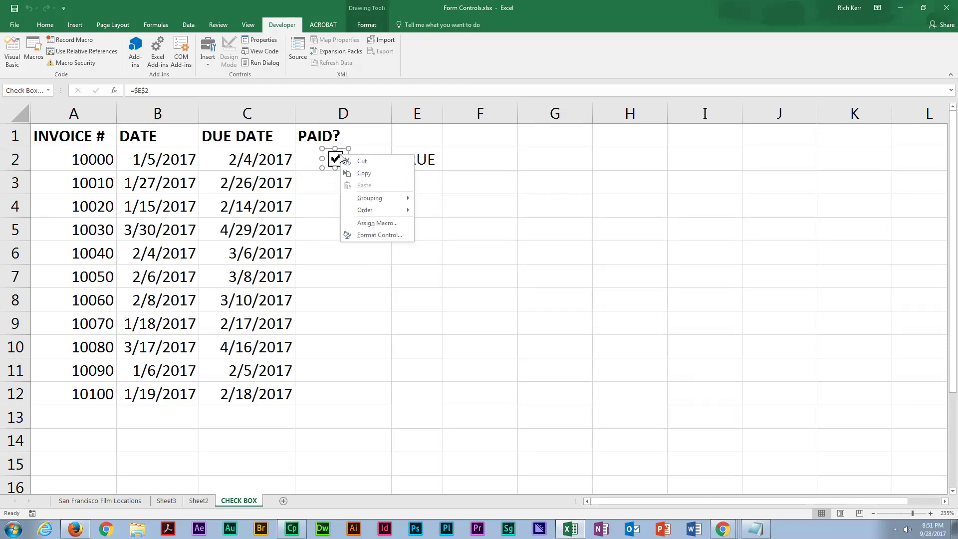
{"action": "left_click", "coordinate": [379, 235]}
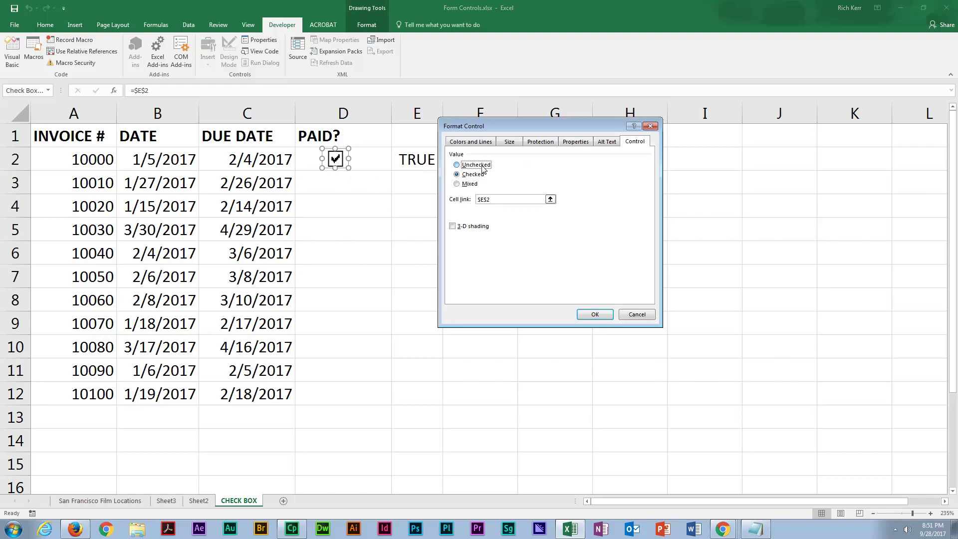
{"action": "left_click", "coordinate": [480, 166]}
{"action": "left_click", "coordinate": [603, 315]}
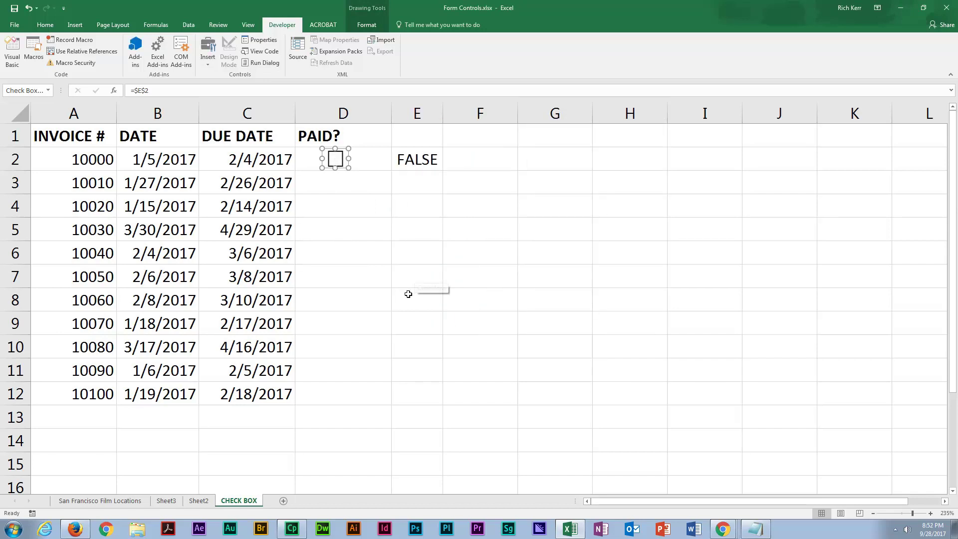
{"action": "left_click", "coordinate": [361, 160]}
{"action": "left_click", "coordinate": [335, 159]}
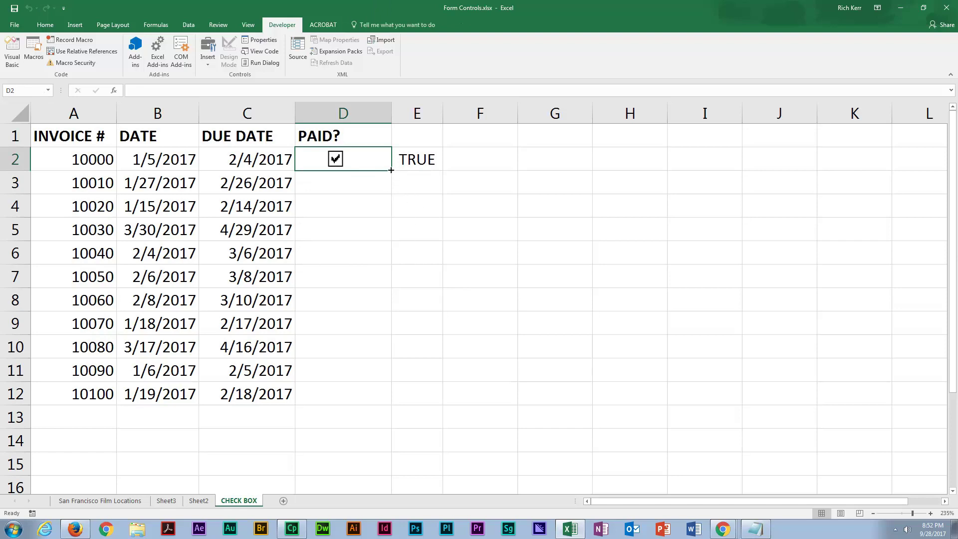
Step: Drag D2's fill handle down to D12 to copy the ticked checkbox into D3:D12
{"action": "left_click_drag", "start_coordinate": [391, 170], "coordinate": [390, 408]}
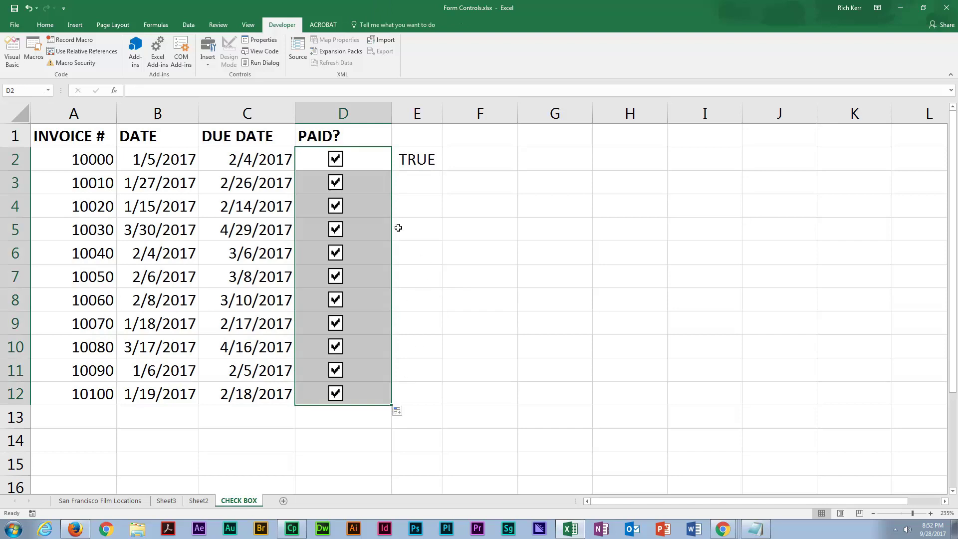
Step: Link the D3 checkbox to cell E3 through Format Control
{"action": "right_click", "coordinate": [350, 179]}
{"action": "right_click", "coordinate": [342, 180]}
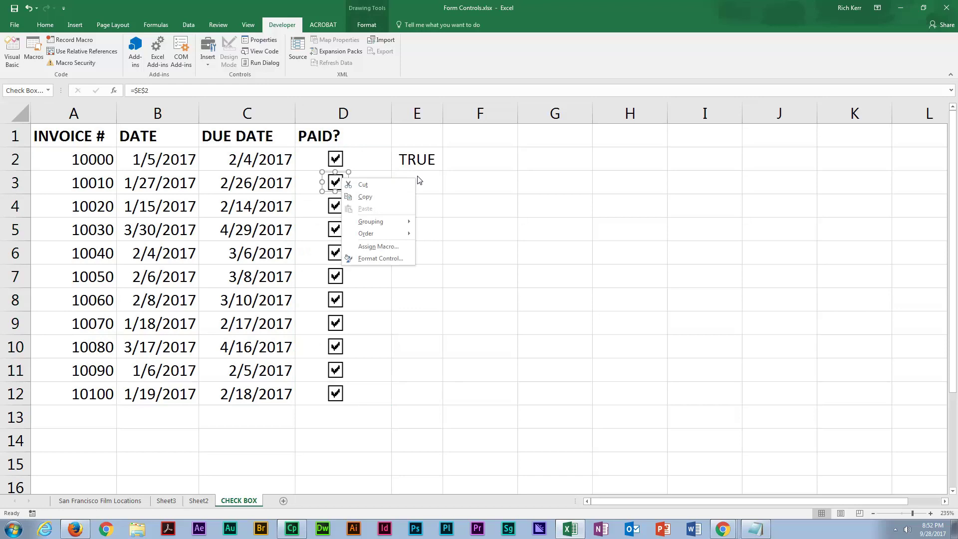
{"action": "left_click", "coordinate": [397, 259]}
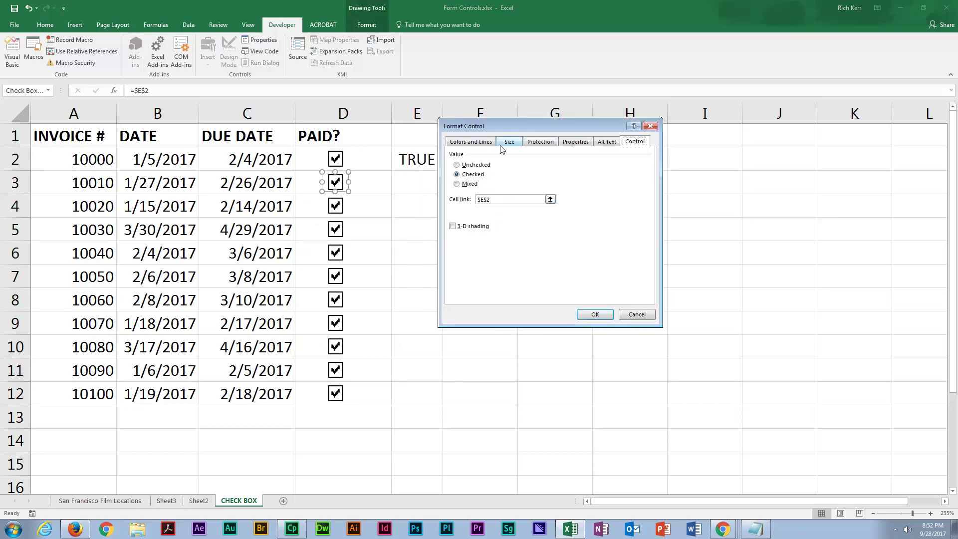
{"action": "left_click_drag", "start_coordinate": [496, 130], "coordinate": [591, 143]}
{"action": "left_click", "coordinate": [595, 212]}
{"action": "left_click", "coordinate": [420, 181]}
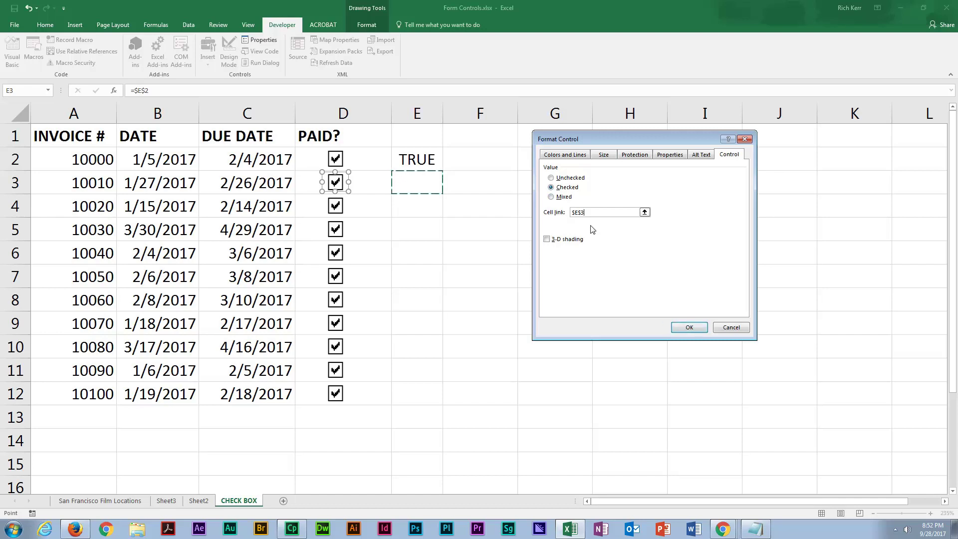
{"action": "left_click", "coordinate": [679, 327]}
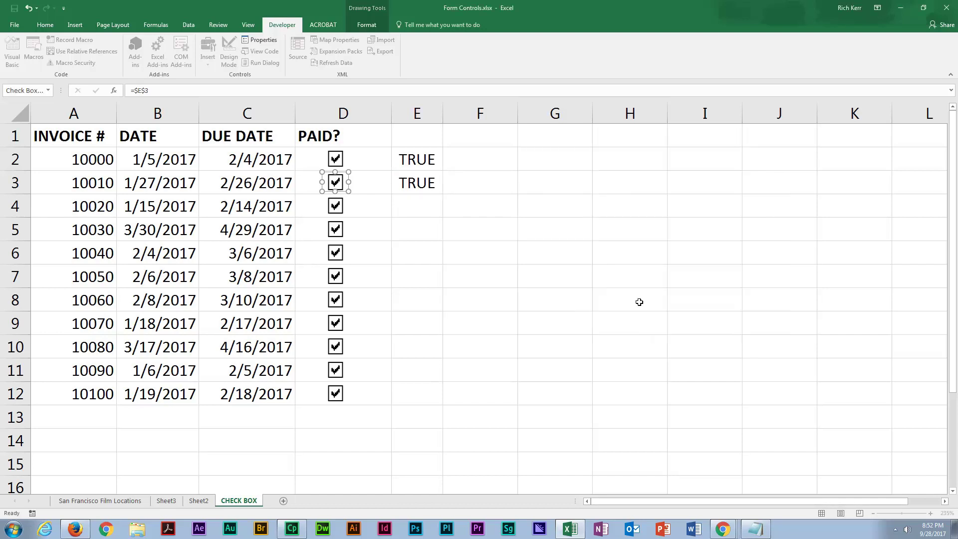
Step: Edit the D3 checkbox's cell link to the mixed reference $E3
{"action": "right_click", "coordinate": [349, 181]}
{"action": "left_click", "coordinate": [403, 256]}
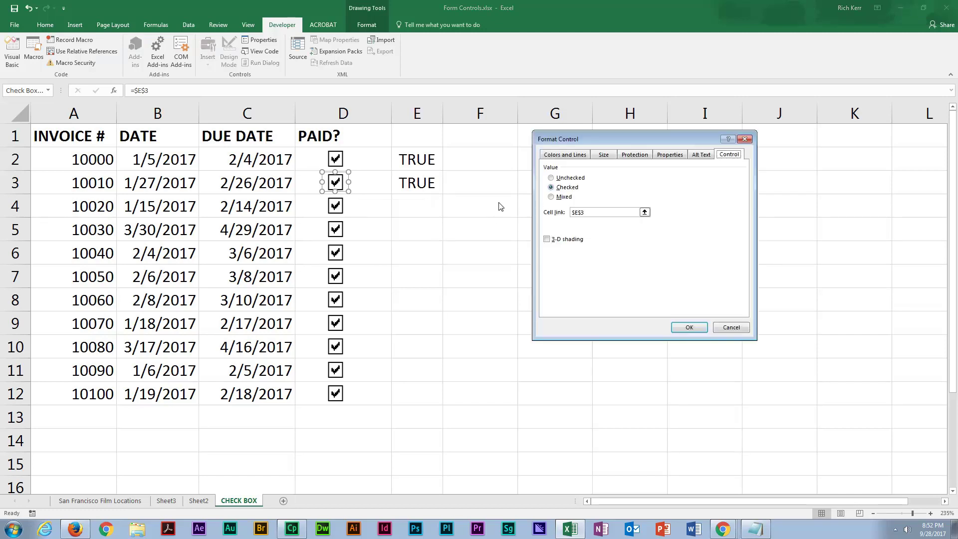
{"action": "left_click", "coordinate": [598, 212]}
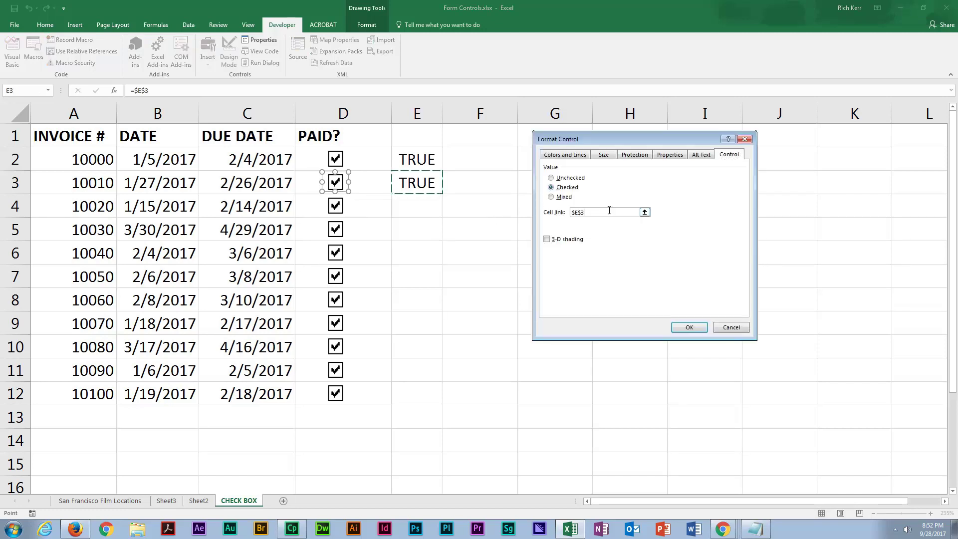
{"action": "key", "text": "BackSpace"}
{"action": "key", "text": "BackSpace"}
{"action": "type", "text": "3"}
{"action": "left_click", "coordinate": [688, 328]}
{"action": "left_click", "coordinate": [378, 188]}
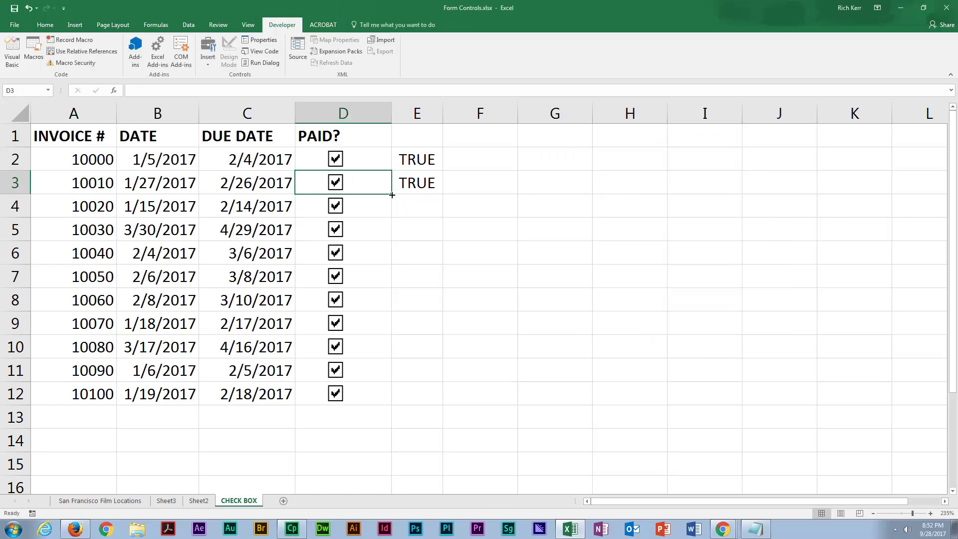
Step: Fill D3 down through D12, then link the row 4 checkbox to E4
{"action": "left_click_drag", "start_coordinate": [392, 194], "coordinate": [382, 406]}
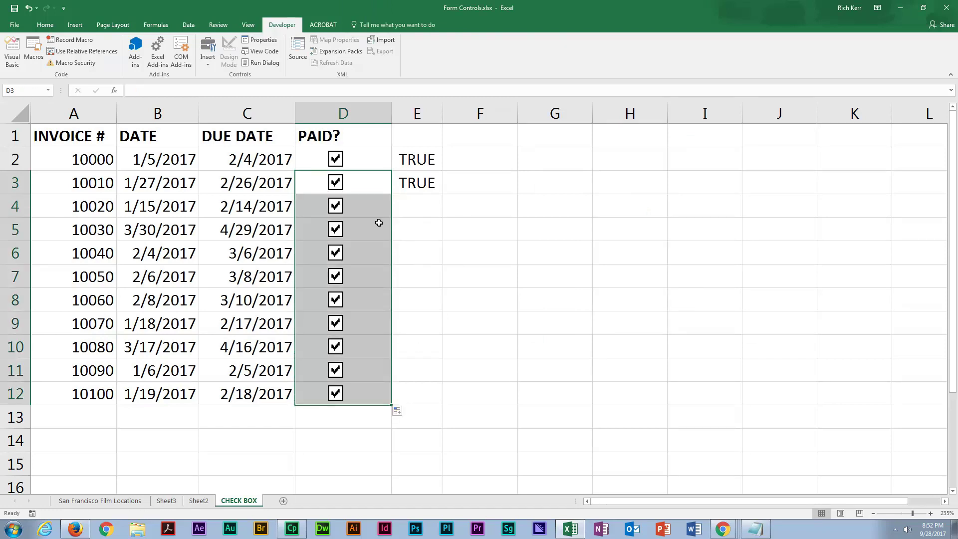
{"action": "right_click", "coordinate": [349, 203]}
{"action": "right_click", "coordinate": [342, 205]}
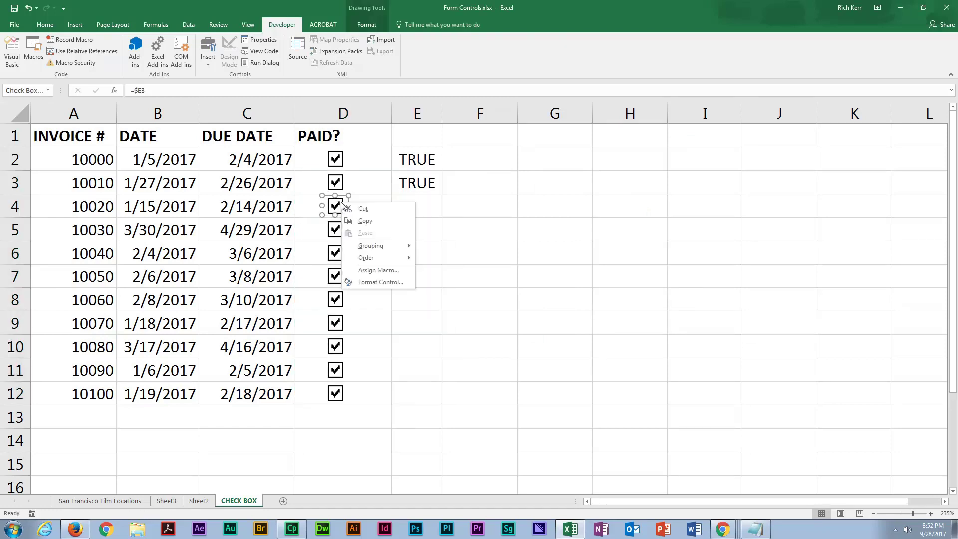
{"action": "left_click", "coordinate": [380, 283]}
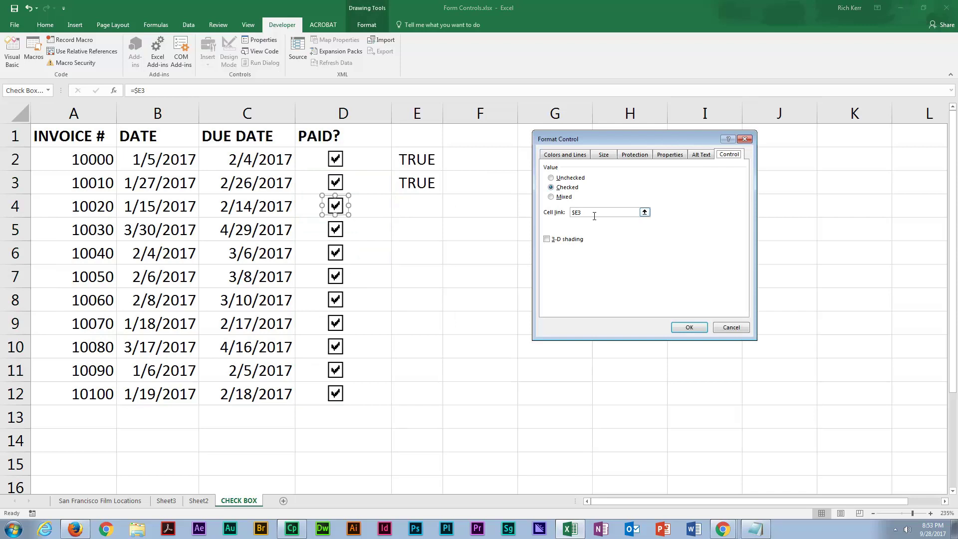
{"action": "double_click", "coordinate": [584, 212]}
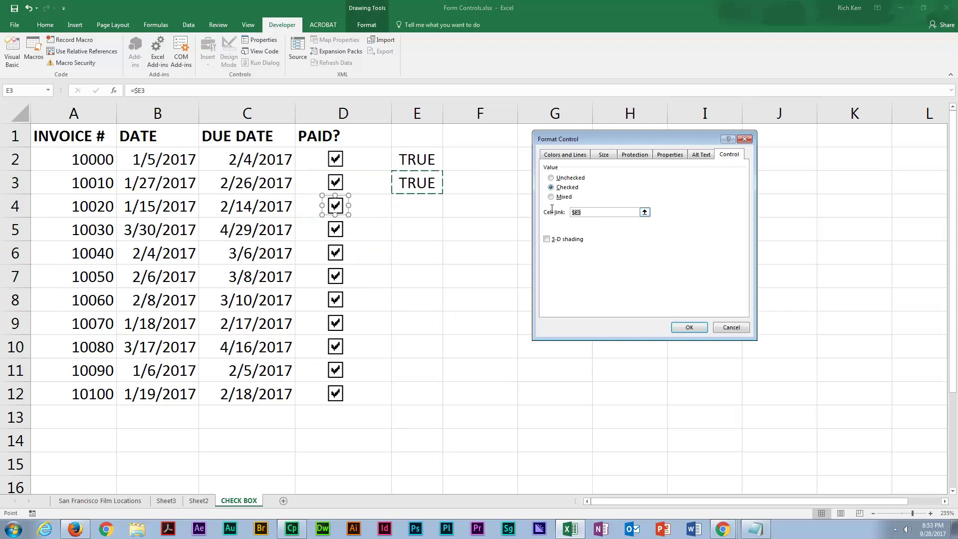
{"action": "left_click", "coordinate": [421, 211]}
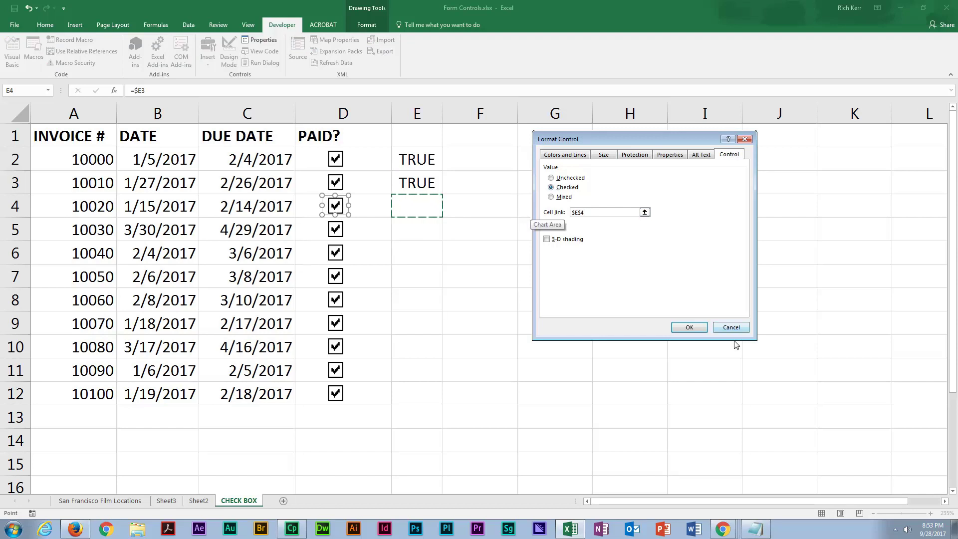
{"action": "left_click", "coordinate": [695, 329]}
Step: Link the row 5 and row 6 checkboxes to cells E5 and E6
{"action": "right_click", "coordinate": [346, 231]}
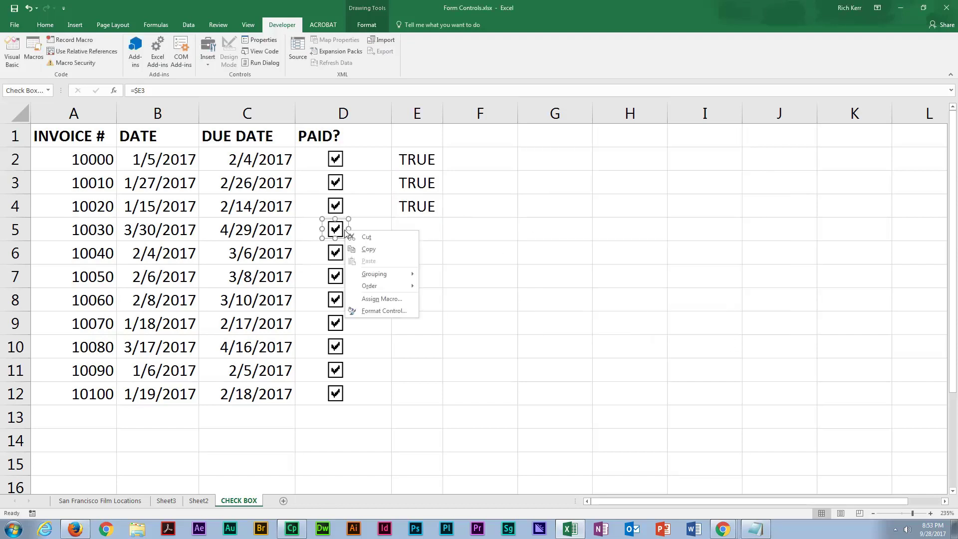
{"action": "left_click", "coordinate": [397, 309]}
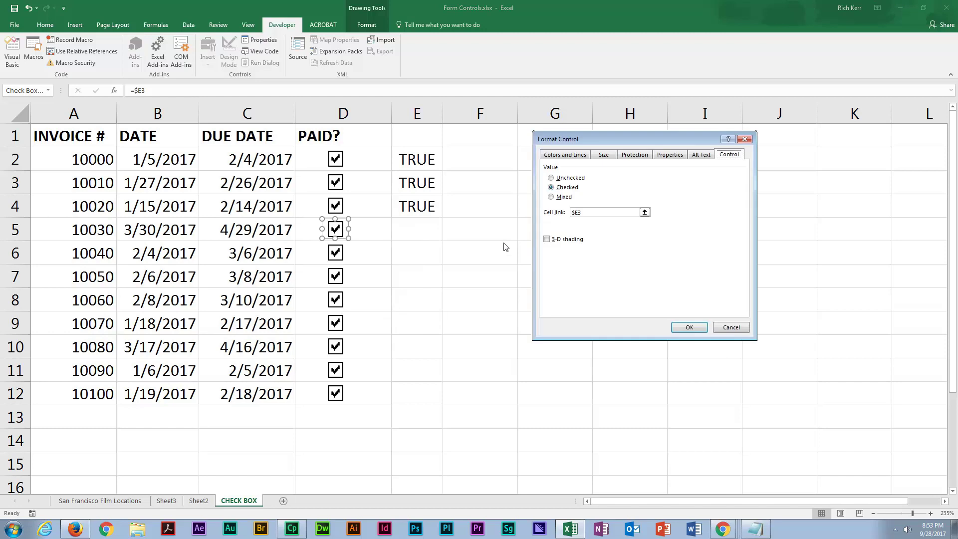
{"action": "left_click", "coordinate": [591, 212]}
{"action": "left_click", "coordinate": [418, 230]}
{"action": "left_click", "coordinate": [689, 327]}
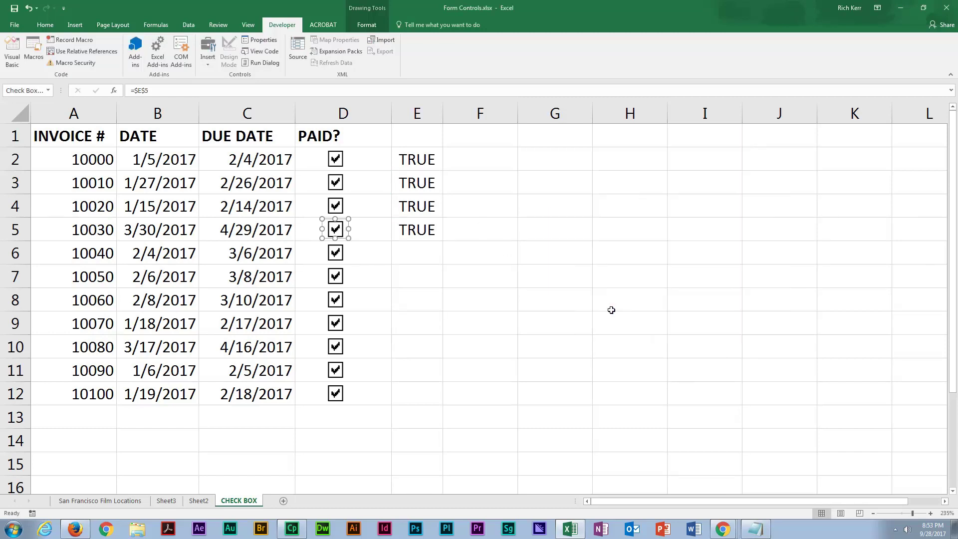
{"action": "left_click", "coordinate": [336, 256], "text": "ctrl"}
{"action": "right_click", "coordinate": [336, 255]}
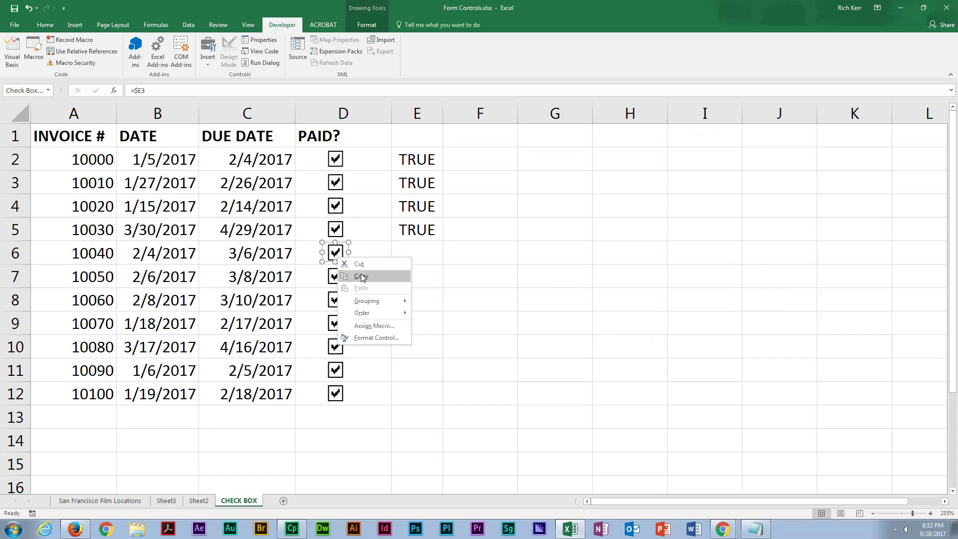
{"action": "left_click", "coordinate": [390, 337]}
{"action": "left_click", "coordinate": [590, 212]}
{"action": "left_click", "coordinate": [436, 253]}
{"action": "left_click", "coordinate": [689, 327]}
Step: Link the row 7 and row 8 checkboxes to cells E7 and E8
{"action": "right_click", "coordinate": [335, 278]}
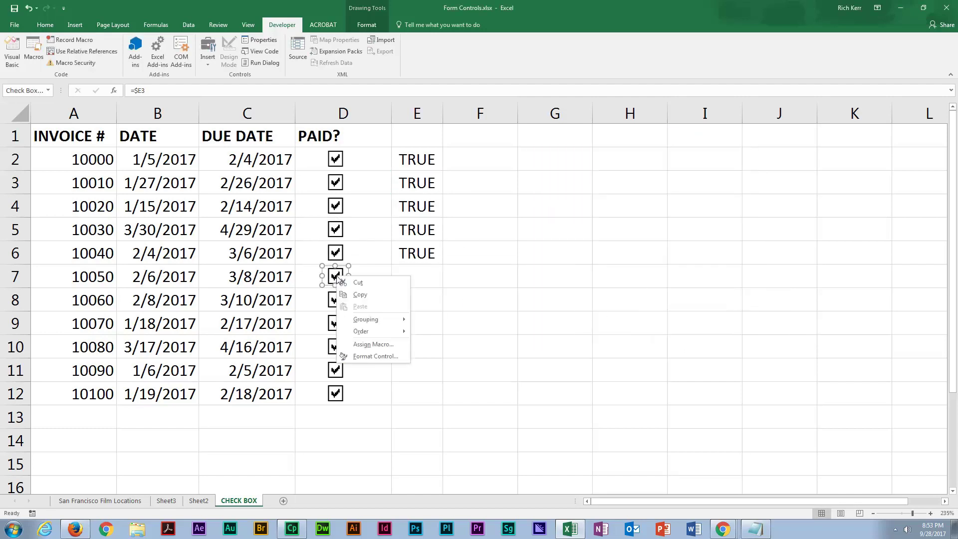
{"action": "key", "text": "Escape"}
{"action": "key", "text": "ctrl+1"}
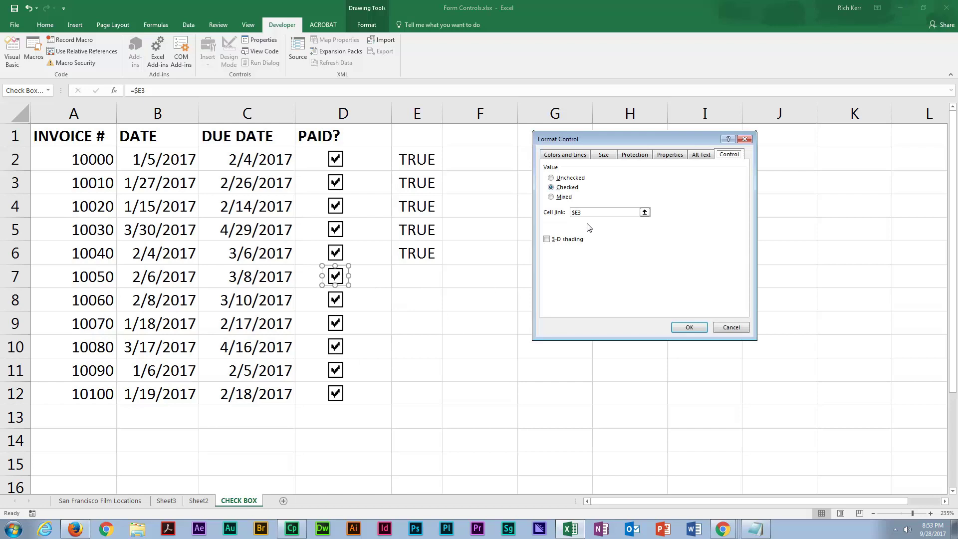
{"action": "left_click", "coordinate": [589, 212]}
{"action": "left_click", "coordinate": [431, 270]}
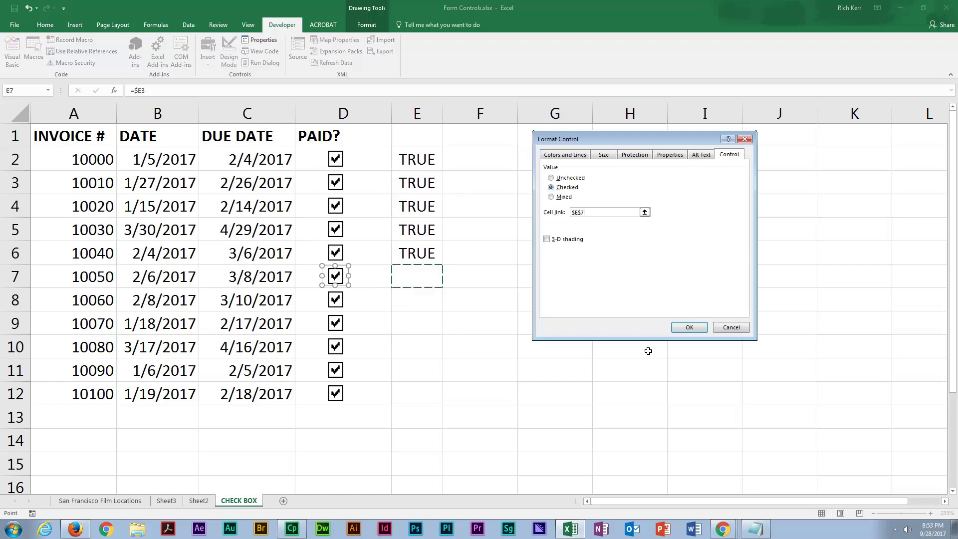
{"action": "left_click", "coordinate": [689, 327]}
{"action": "right_click", "coordinate": [338, 300]}
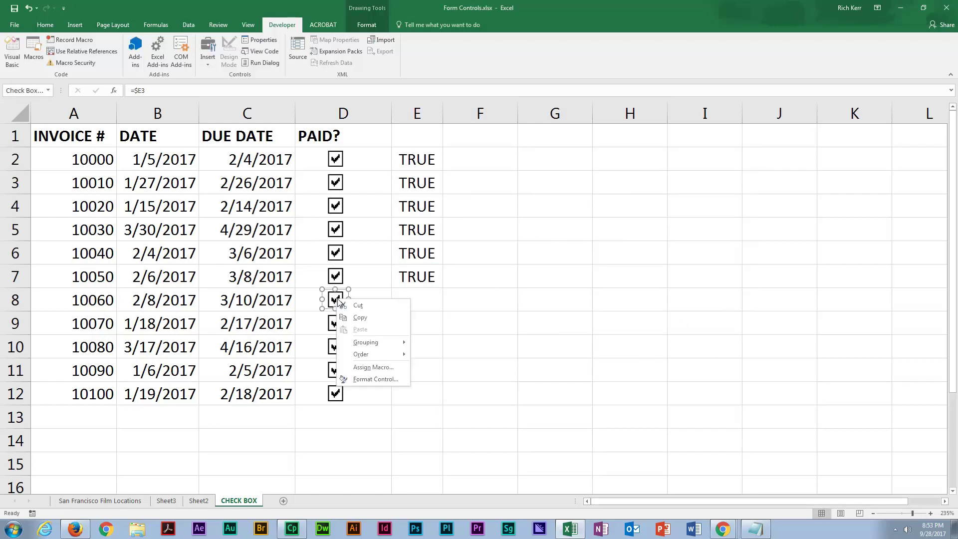
{"action": "left_click", "coordinate": [377, 378]}
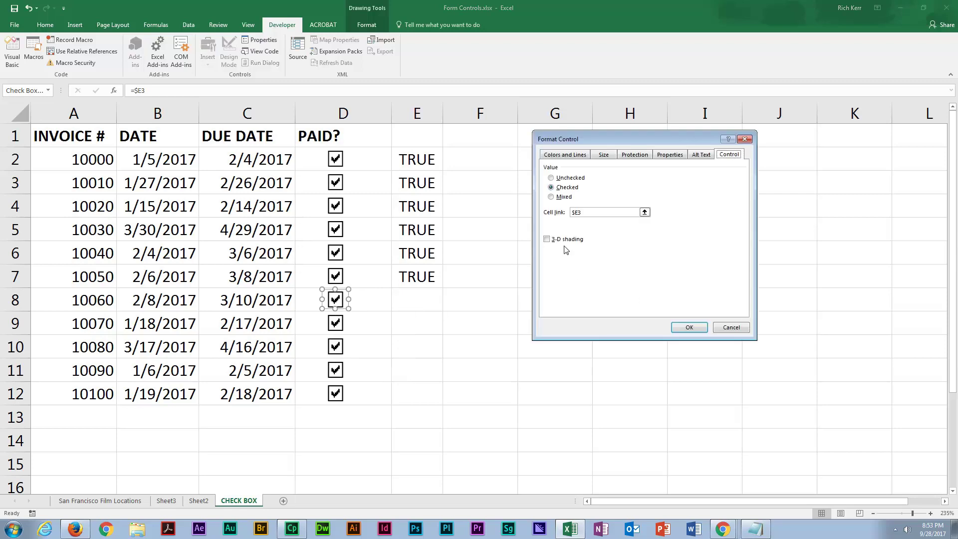
{"action": "left_click", "coordinate": [589, 212]}
{"action": "left_click", "coordinate": [423, 302]}
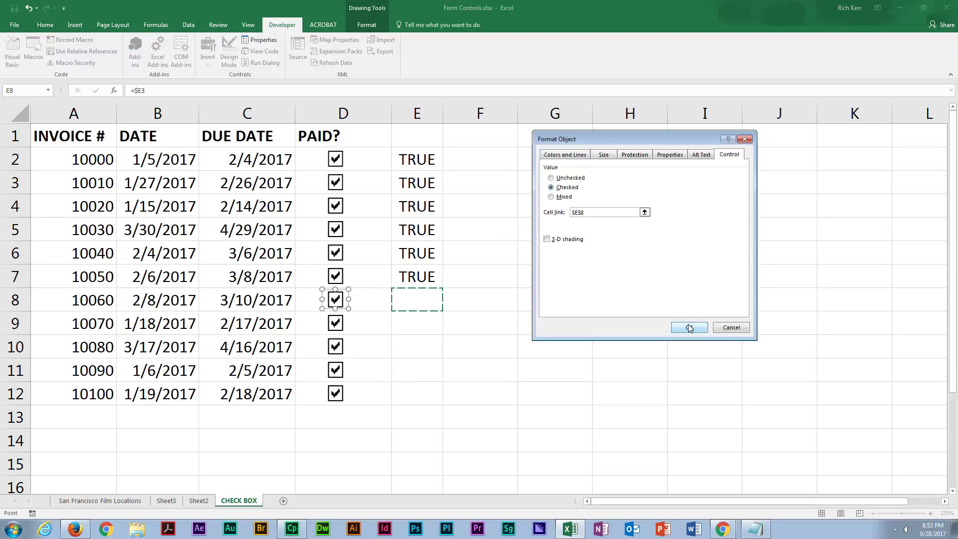
{"action": "left_click", "coordinate": [687, 327]}
Step: Link the row 9 and row 10 checkboxes to cells E9 and E10
{"action": "right_click", "coordinate": [344, 324]}
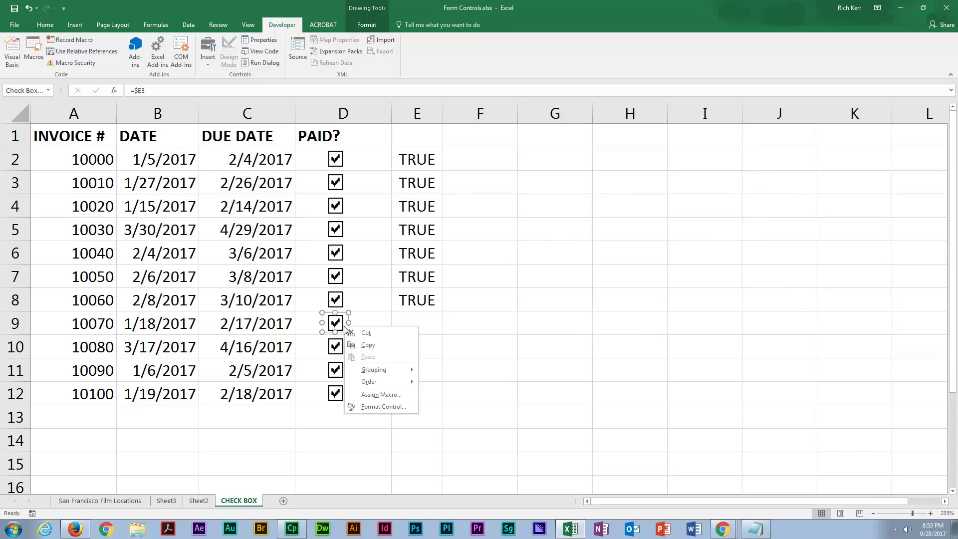
{"action": "left_click", "coordinate": [382, 402]}
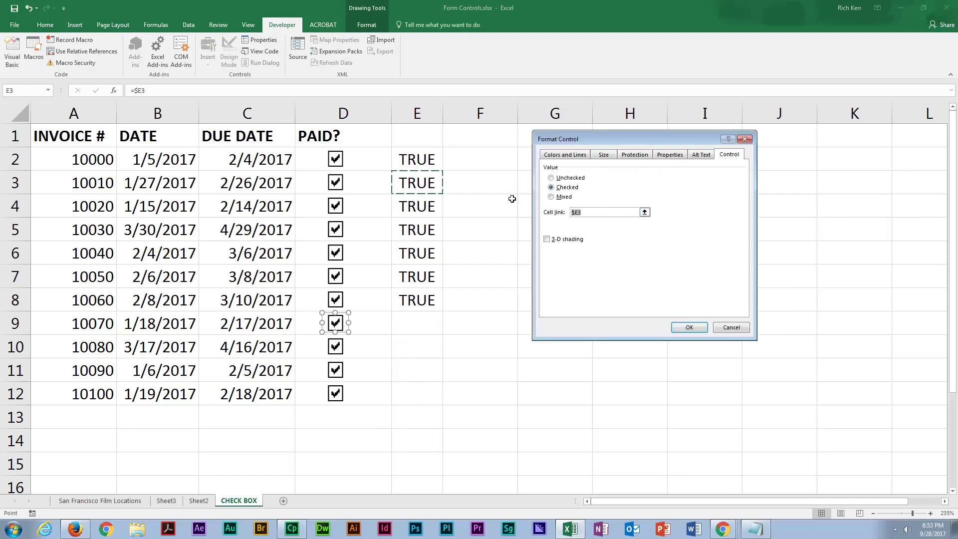
{"action": "left_click", "coordinate": [601, 212]}
{"action": "left_click", "coordinate": [434, 326]}
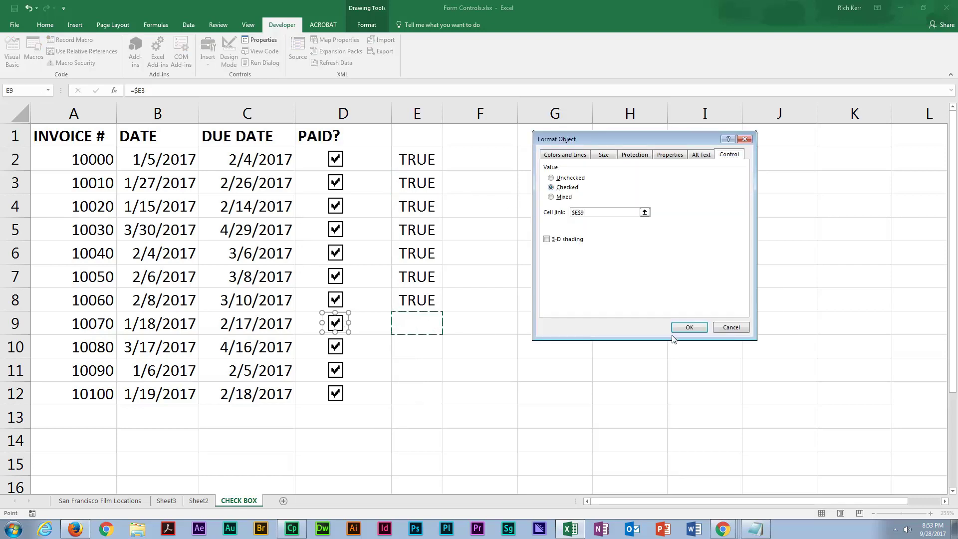
{"action": "left_click", "coordinate": [688, 327]}
{"action": "right_click", "coordinate": [343, 352]}
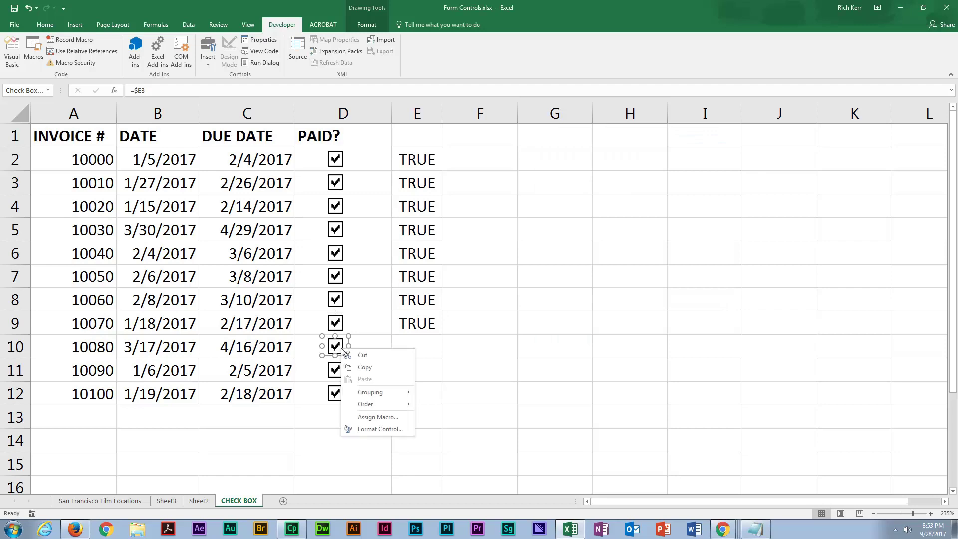
{"action": "left_click", "coordinate": [379, 430]}
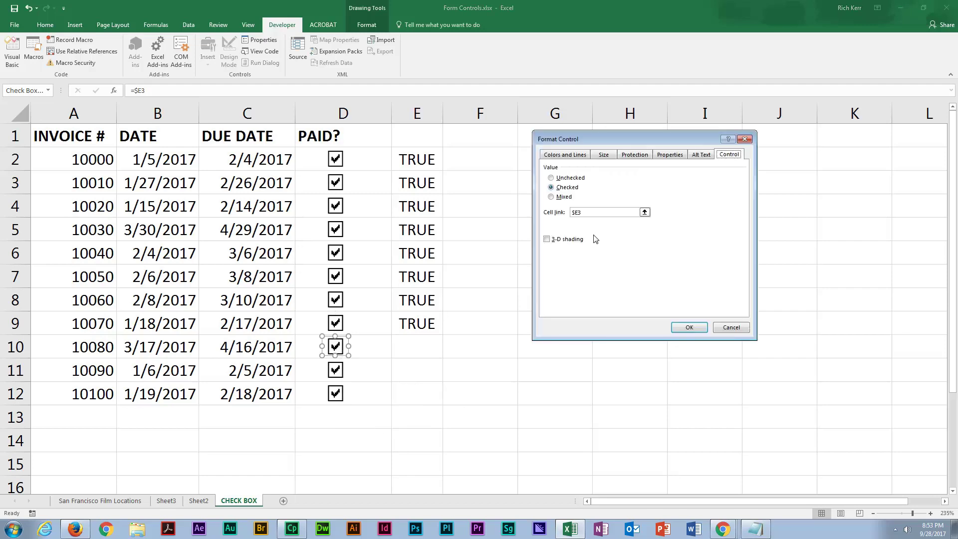
{"action": "left_click", "coordinate": [428, 345]}
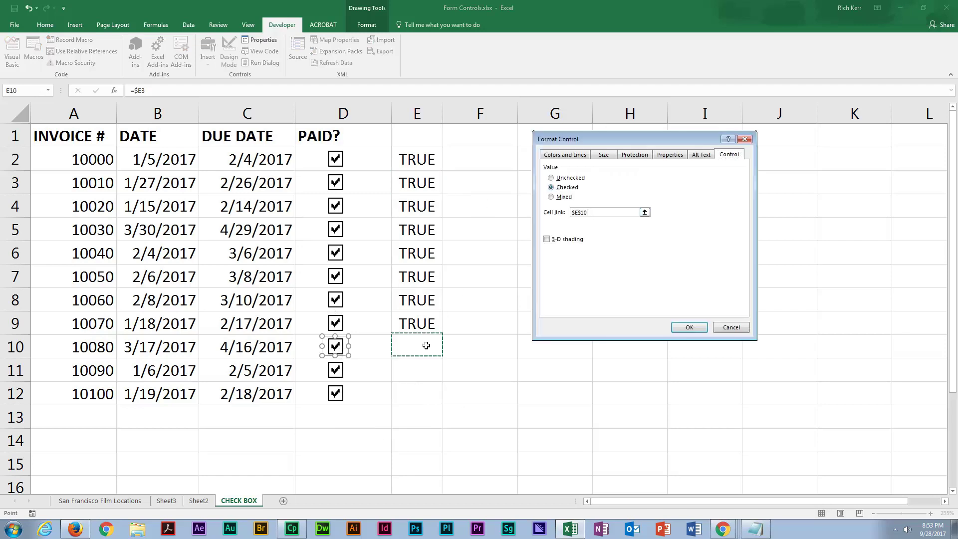
{"action": "left_click", "coordinate": [689, 327]}
Step: Link the row 11 and row 12 checkboxes to cells E11 and $E$12
{"action": "right_click", "coordinate": [337, 369]}
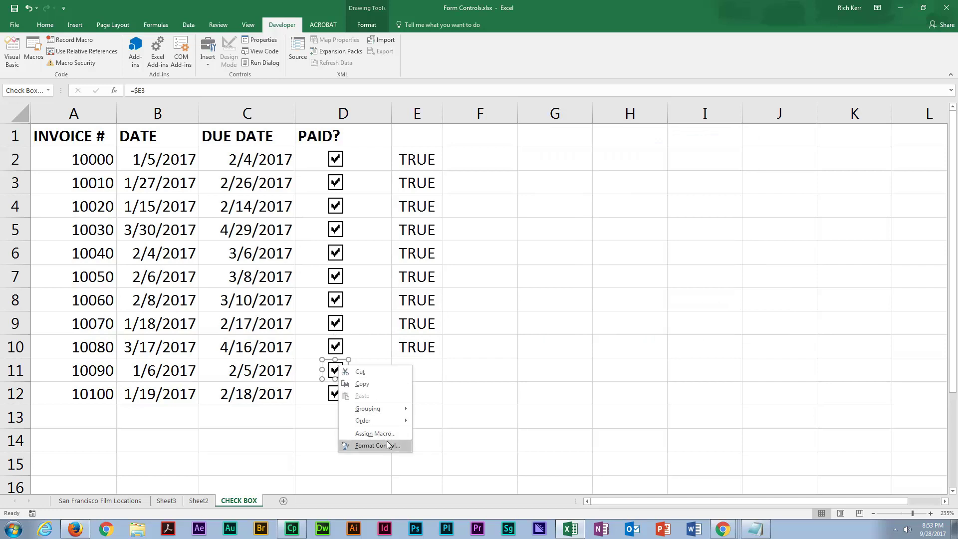
{"action": "left_click", "coordinate": [389, 445]}
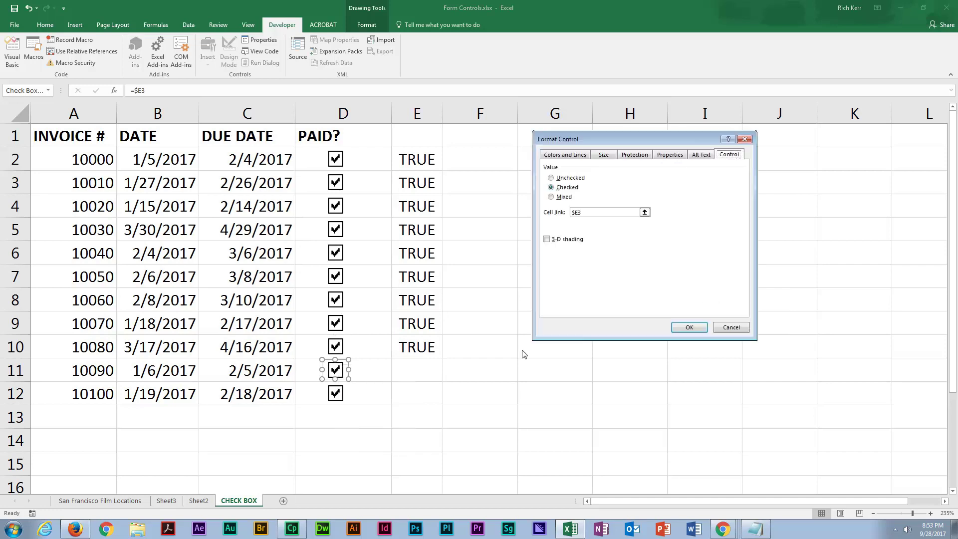
{"action": "left_click", "coordinate": [432, 370]}
{"action": "left_click", "coordinate": [689, 327]}
{"action": "right_click", "coordinate": [336, 394]}
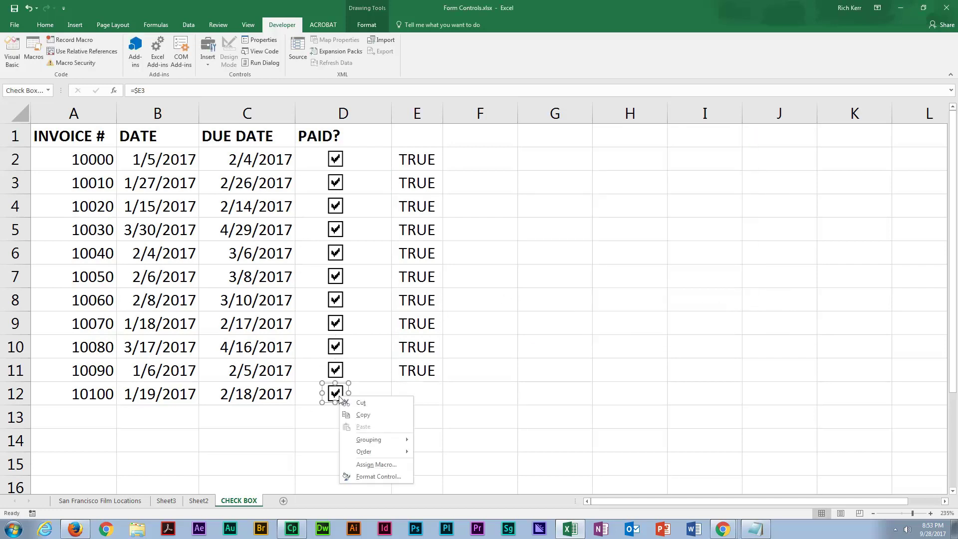
{"action": "left_click", "coordinate": [372, 476]}
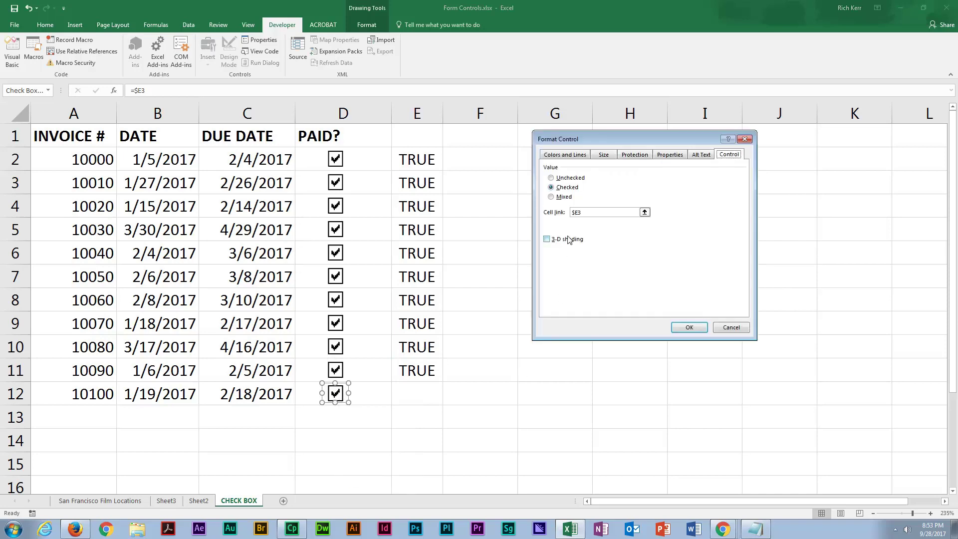
{"action": "double_click", "coordinate": [584, 213]}
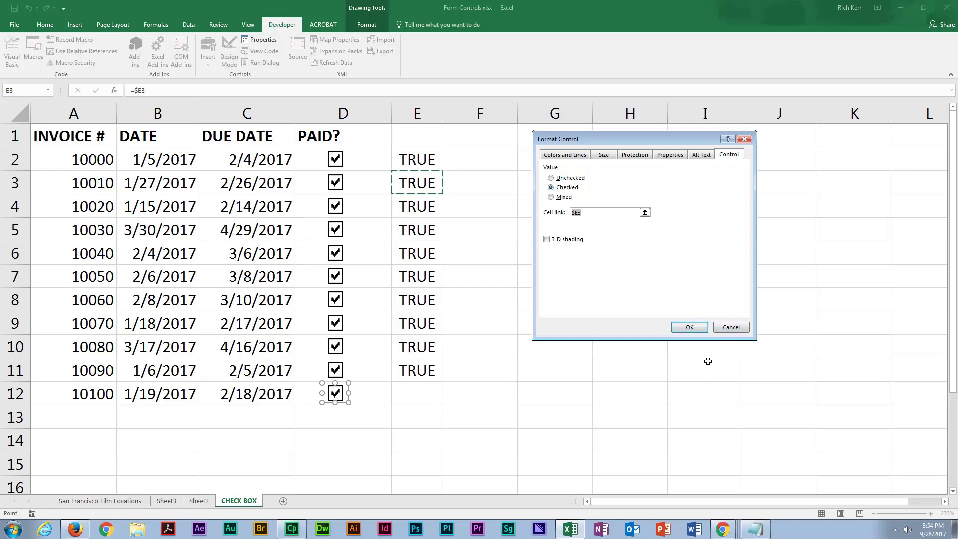
{"action": "left_click", "coordinate": [401, 391]}
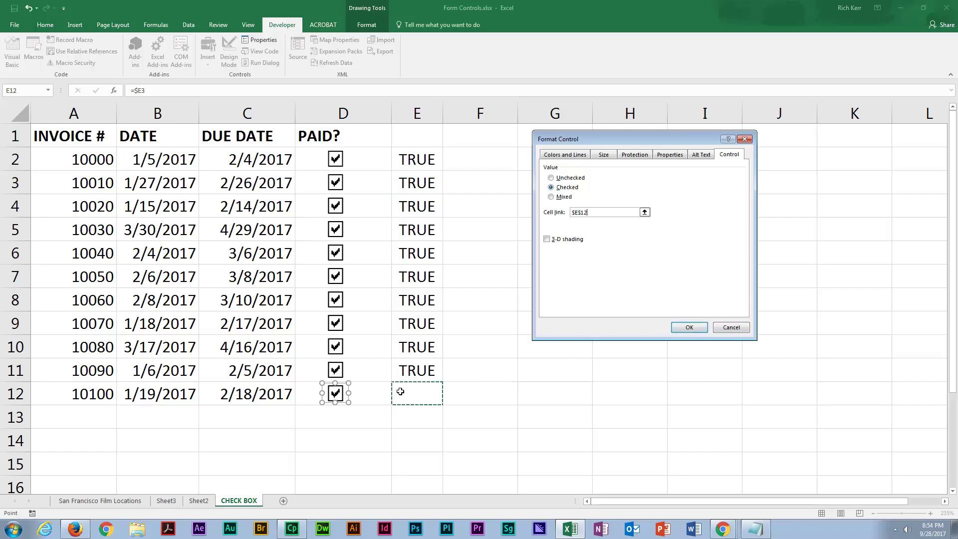
{"action": "left_click", "coordinate": [689, 326]}
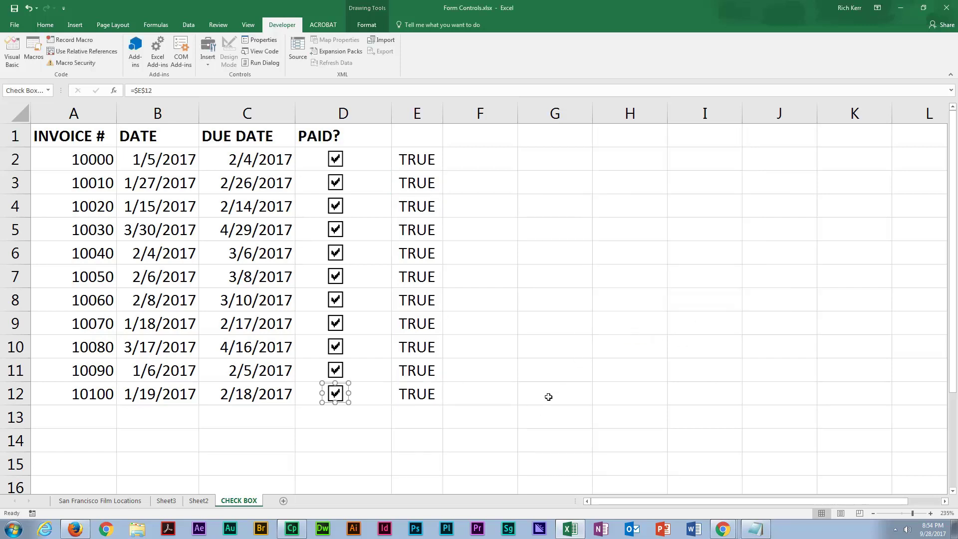
Step: Untick the PAID? checkboxes in rows 2, 3, 6, 7, 9 and 11
{"action": "left_click", "coordinate": [513, 313]}
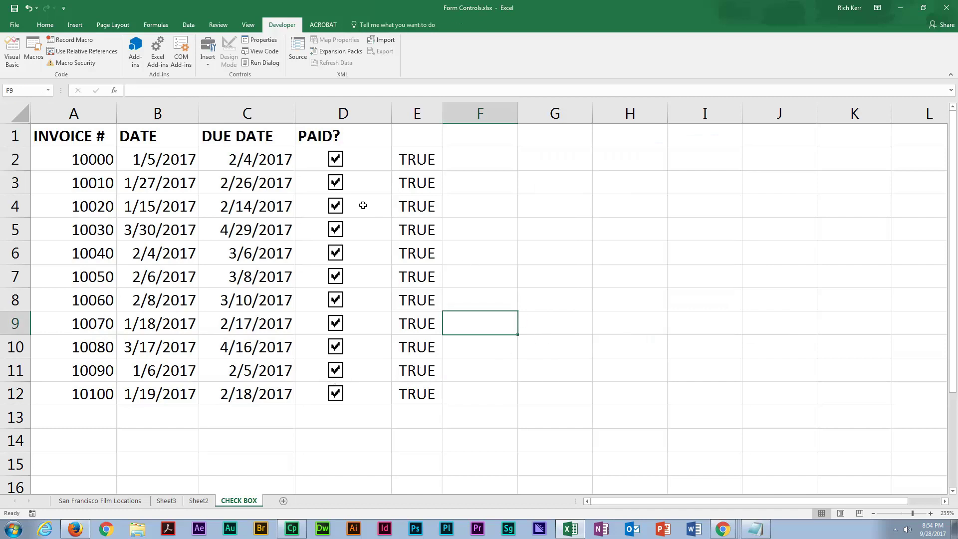
{"action": "left_click", "coordinate": [336, 182]}
{"action": "left_click", "coordinate": [335, 278]}
{"action": "left_click", "coordinate": [335, 252]}
{"action": "left_click", "coordinate": [335, 333]}
{"action": "left_click", "coordinate": [335, 323]}
{"action": "left_click", "coordinate": [335, 159]}
{"action": "left_click", "coordinate": [336, 371]}
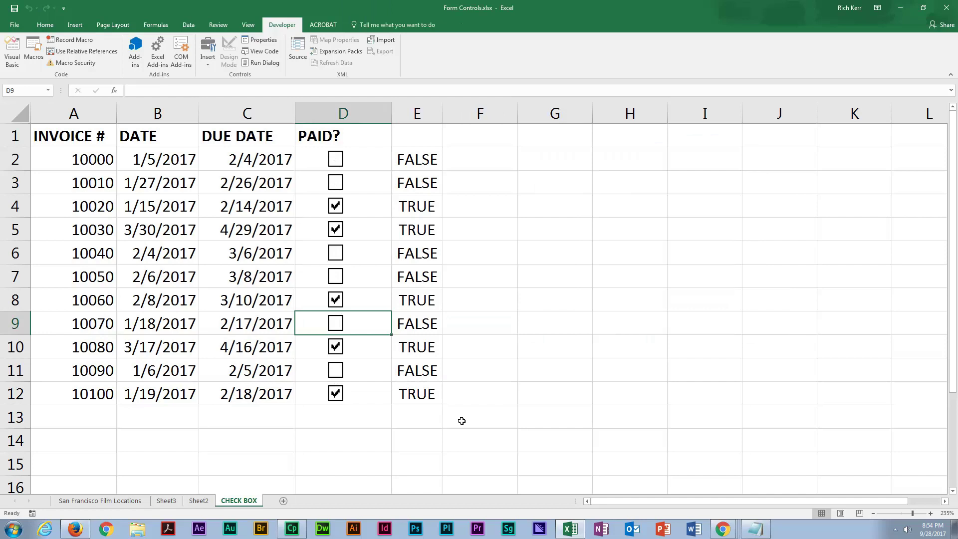
Step: Select A2:E12 and begin a conditional formatting New Rule of the 'Use a formula' type
{"action": "mouse_move", "coordinate": [74, 158]}
{"action": "left_mouse_down"}
{"action": "mouse_move", "coordinate": [449, 422]}
{"action": "mouse_move", "coordinate": [417, 394]}
{"action": "left_mouse_up"}
{"action": "left_click", "coordinate": [45, 25]}
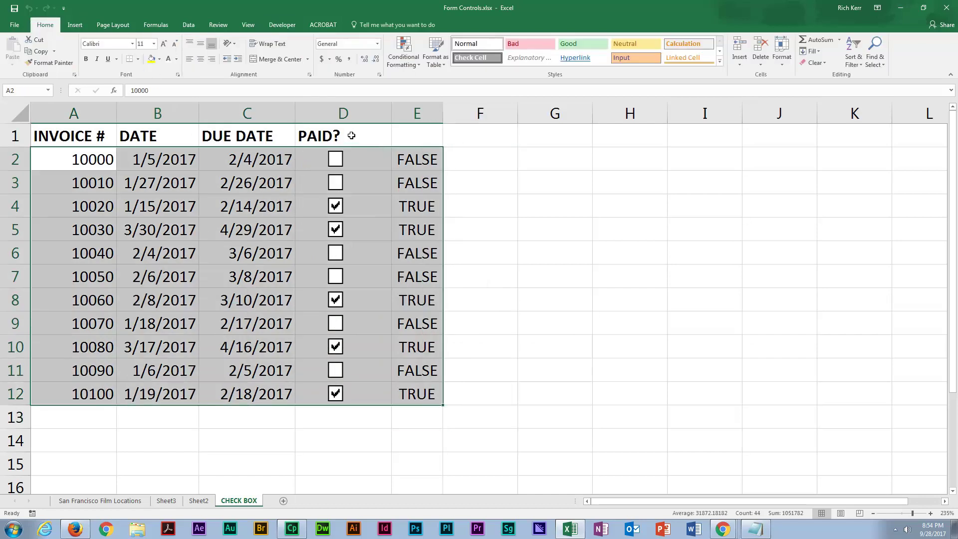
{"action": "left_click", "coordinate": [414, 58]}
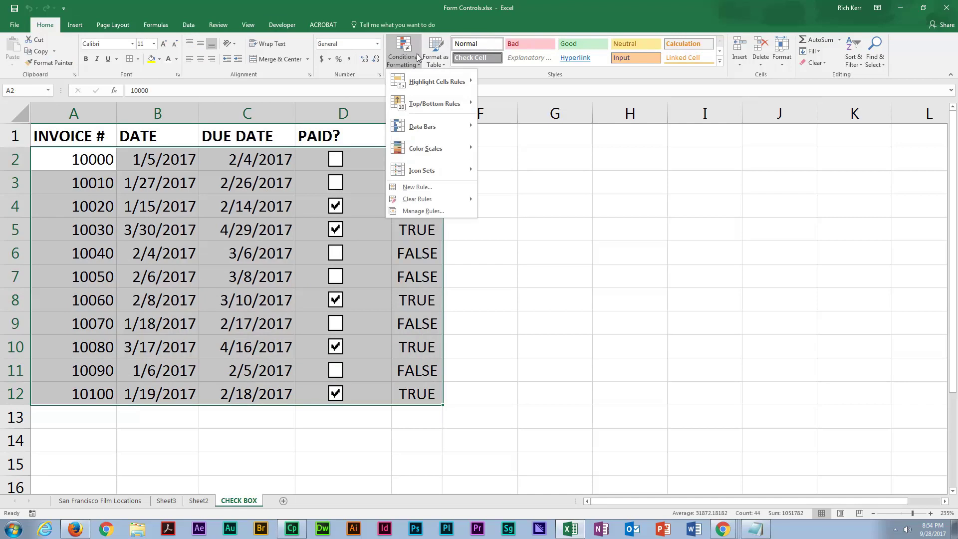
{"action": "left_click", "coordinate": [440, 191]}
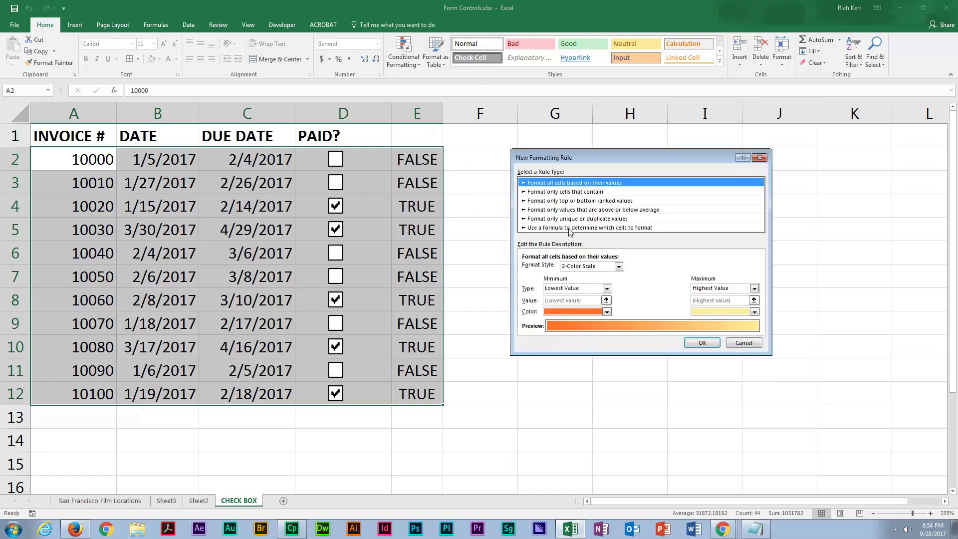
{"action": "left_click", "coordinate": [570, 229]}
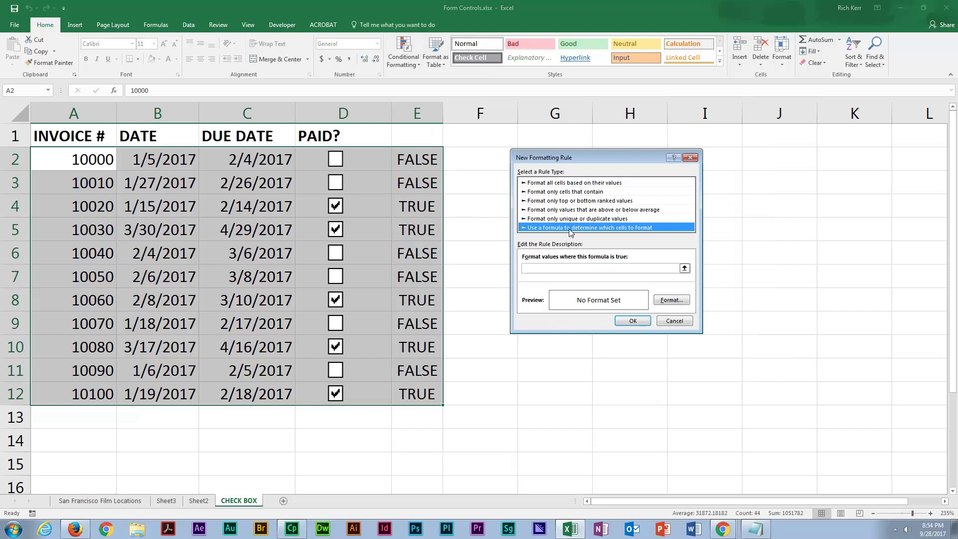
{"action": "left_click", "coordinate": [616, 268]}
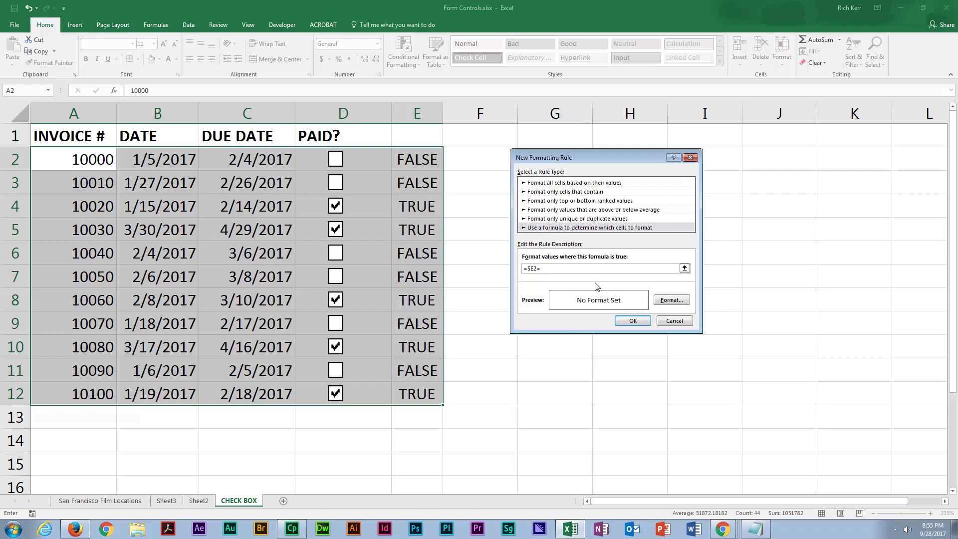
Step: Give the rule a custom light red fill of RGB 255/129/129
{"action": "left_click", "coordinate": [680, 302]}
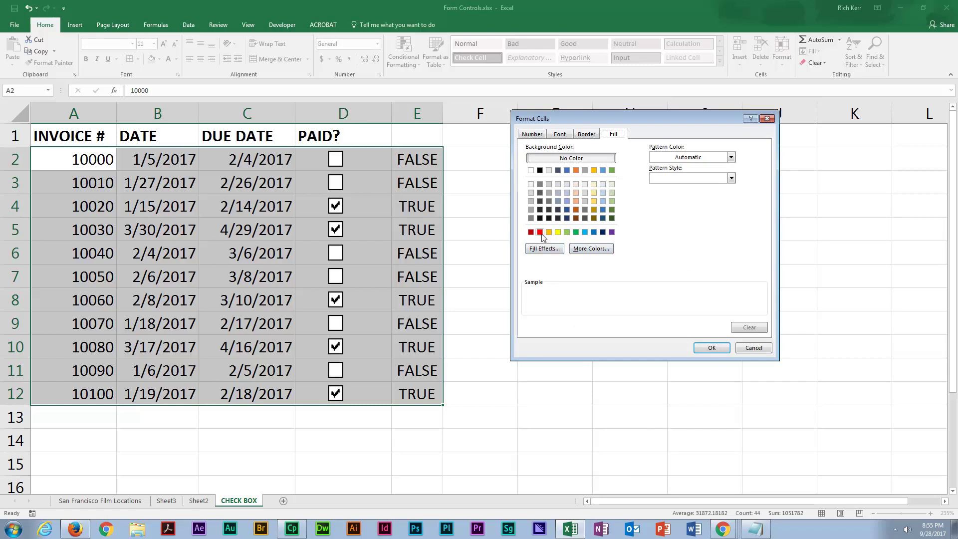
{"action": "left_click", "coordinate": [591, 249]}
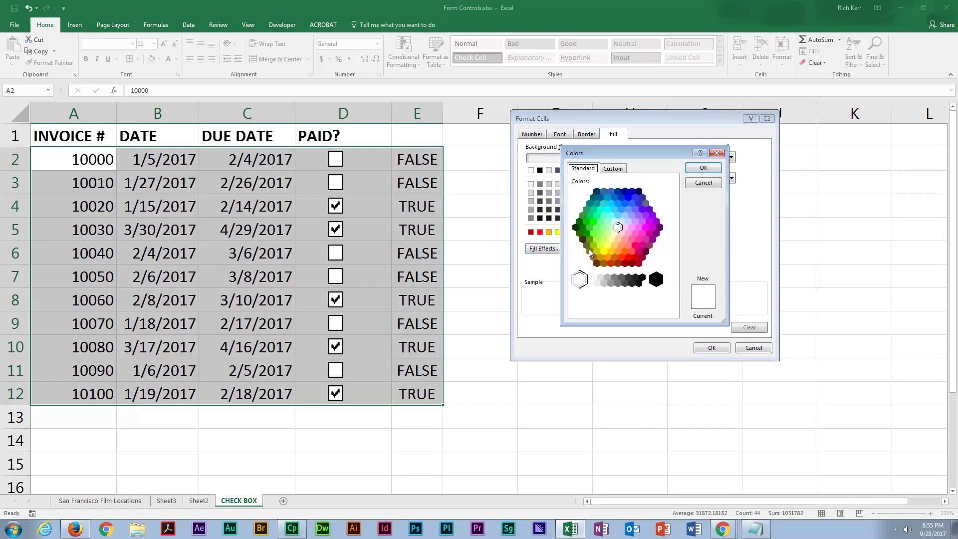
{"action": "left_click", "coordinate": [636, 233]}
{"action": "left_click", "coordinate": [625, 252]}
{"action": "left_click", "coordinate": [616, 169]}
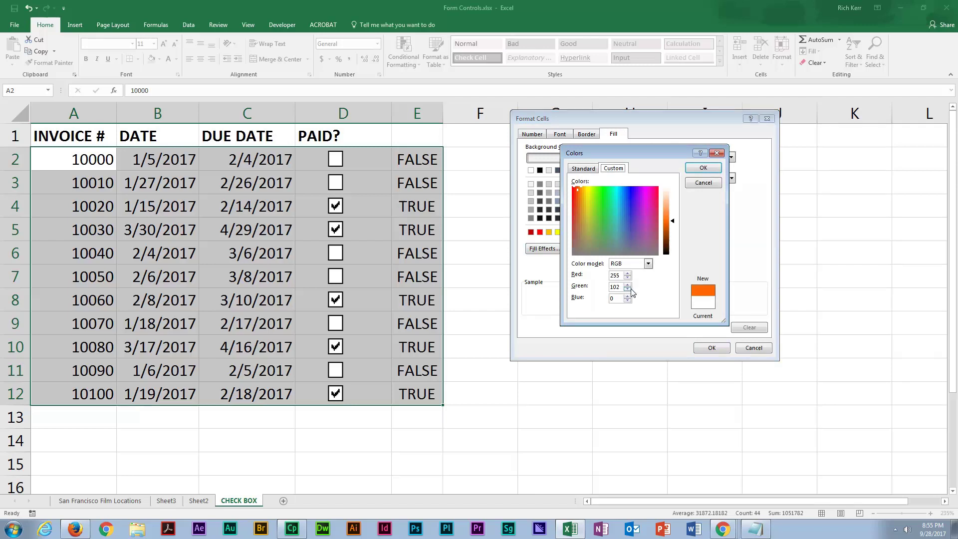
{"action": "left_click", "coordinate": [577, 187]}
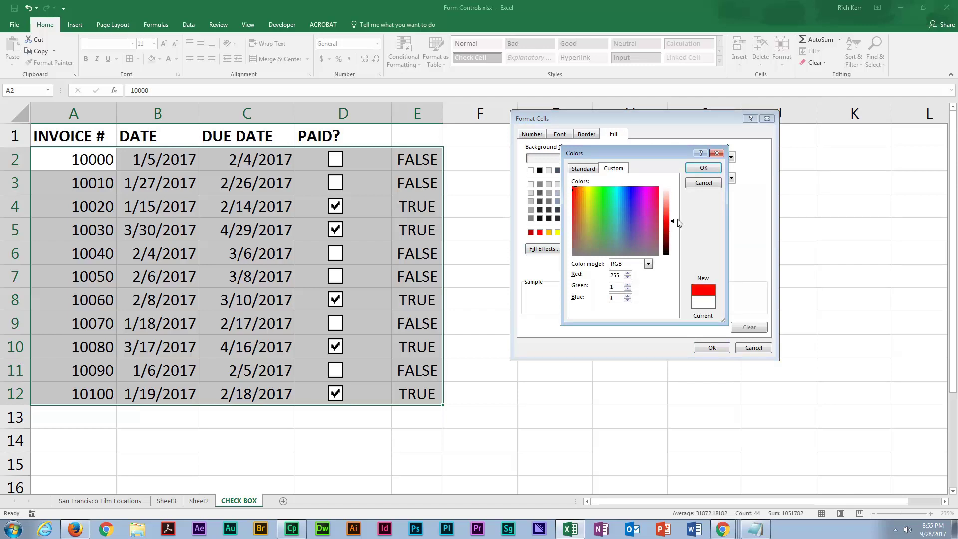
{"action": "left_click_drag", "start_coordinate": [678, 222], "coordinate": [669, 207]}
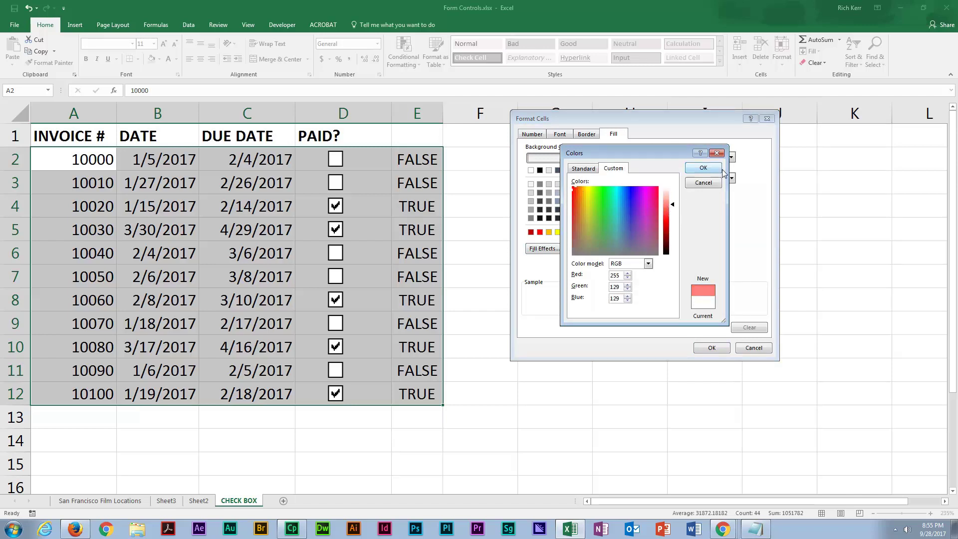
{"action": "left_click", "coordinate": [719, 171]}
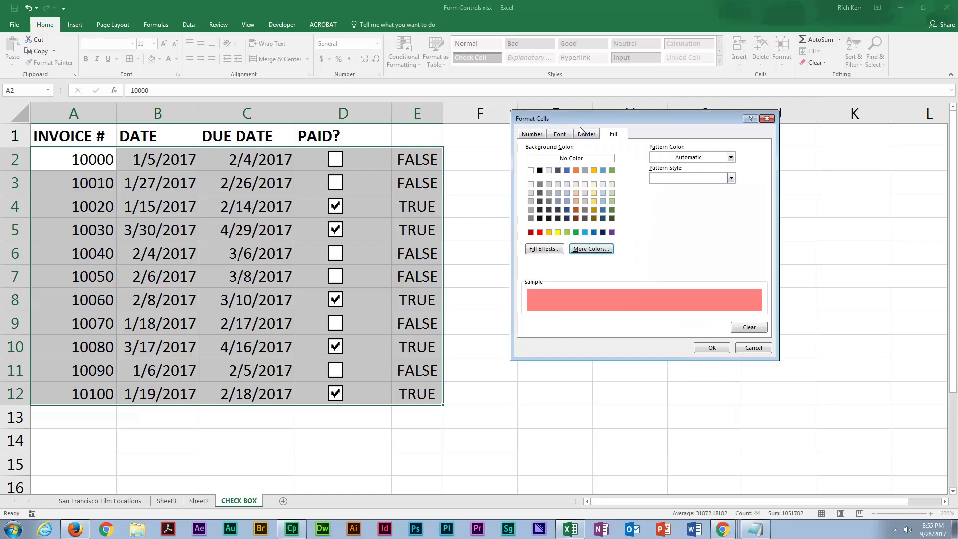
Step: Make the rule's font bold italic and apply the conditional formatting rule
{"action": "left_click", "coordinate": [567, 135]}
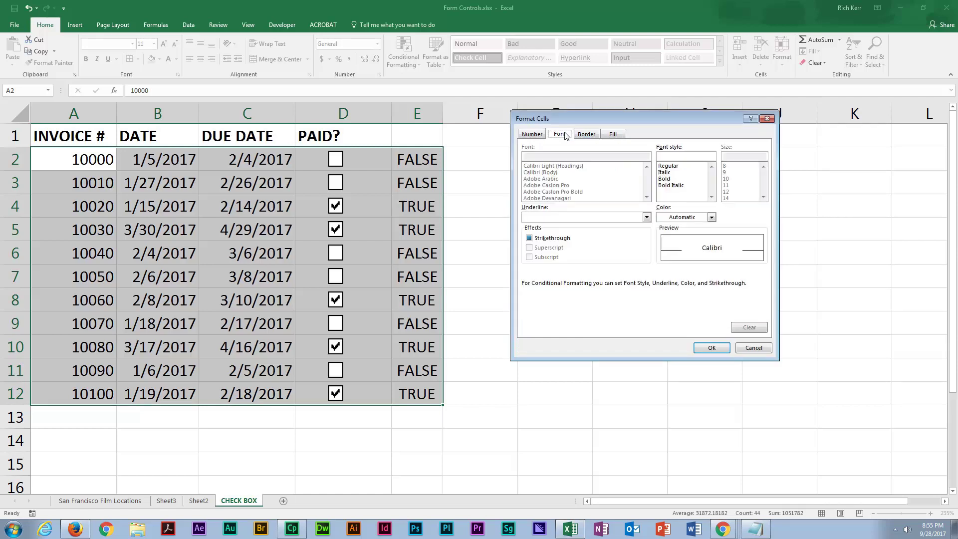
{"action": "left_click", "coordinate": [671, 186]}
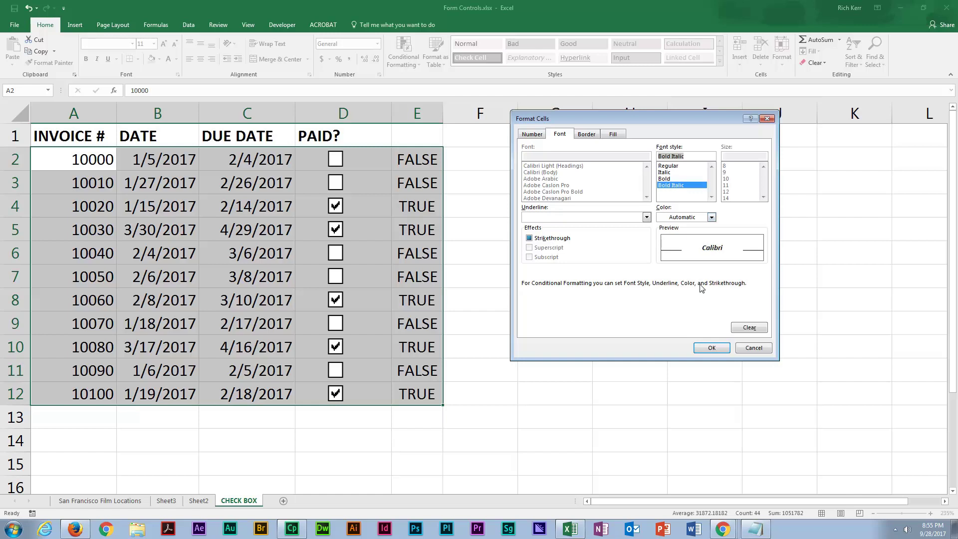
{"action": "left_click", "coordinate": [713, 348]}
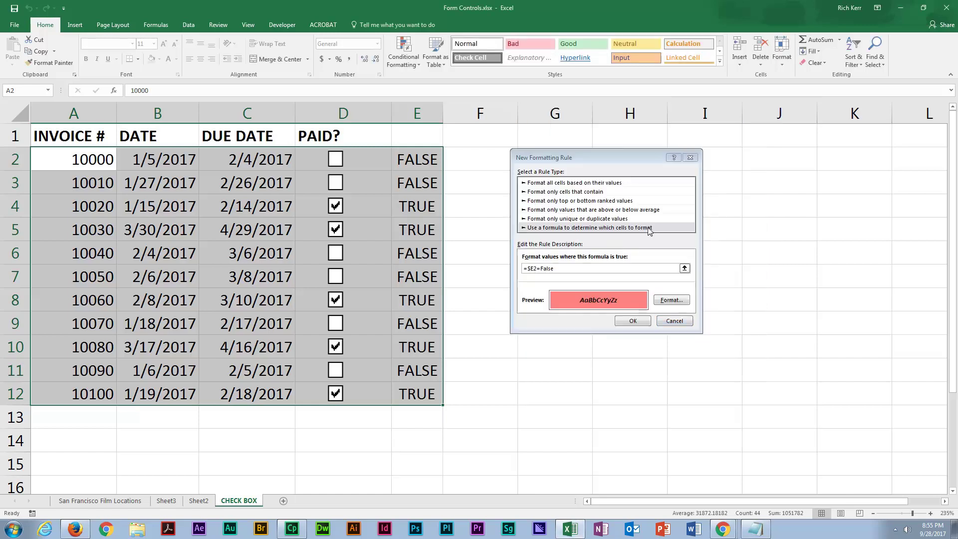
{"action": "left_click", "coordinate": [642, 321]}
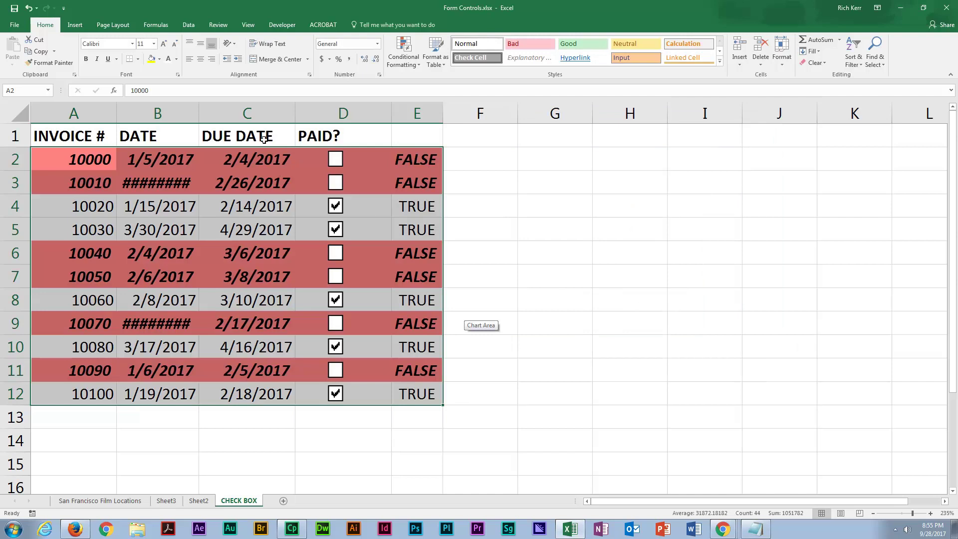
Step: Autofit column B to show full dates, hide column E, and tick invoice 10070 as paid
{"action": "double_click", "coordinate": [198, 108]}
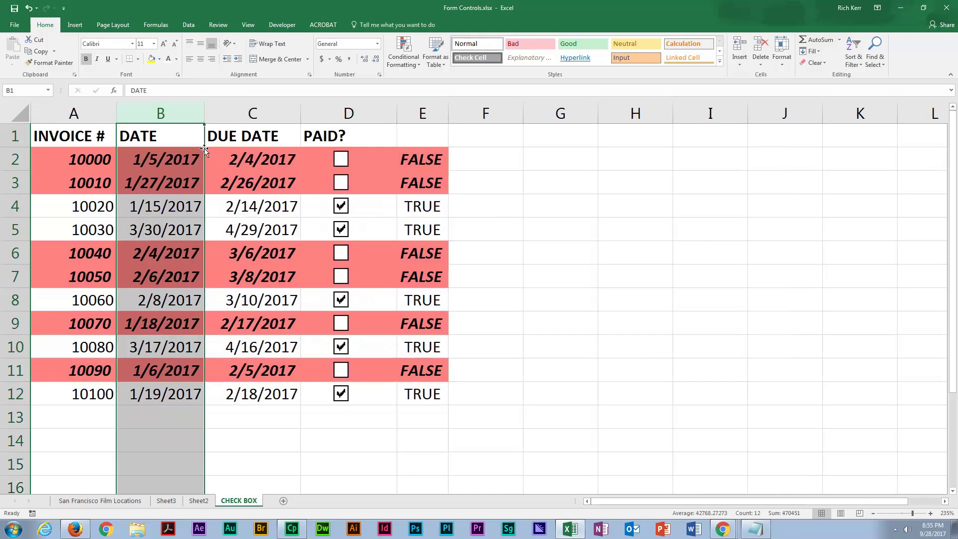
{"action": "left_click", "coordinate": [194, 172]}
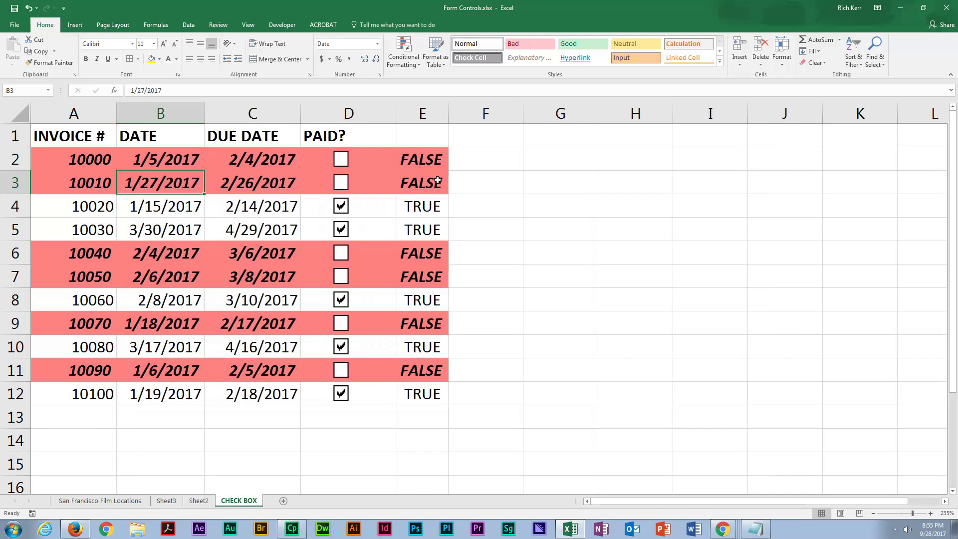
{"action": "left_click", "coordinate": [430, 114]}
{"action": "right_click", "coordinate": [431, 114]}
{"action": "left_click", "coordinate": [446, 252]}
{"action": "left_click", "coordinate": [234, 196]}
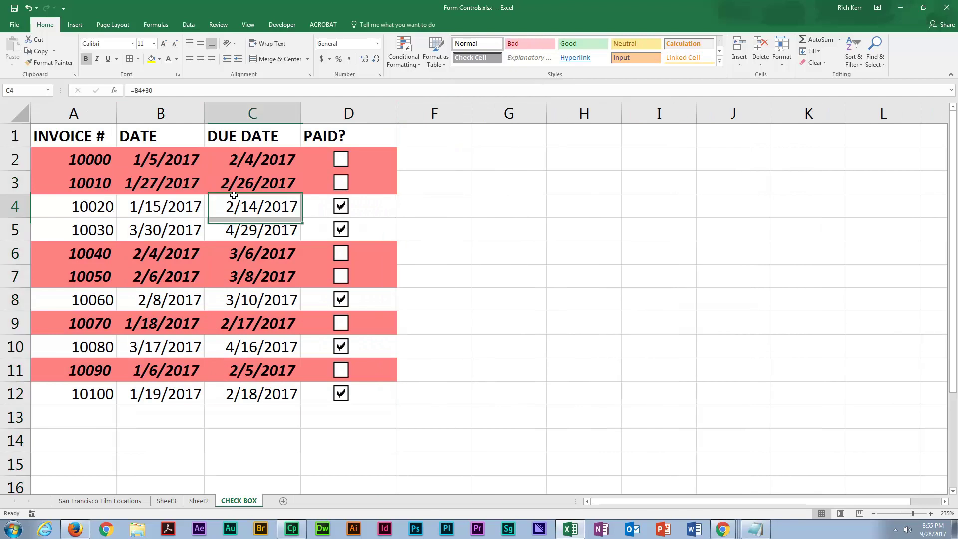
{"action": "left_click", "coordinate": [341, 323]}
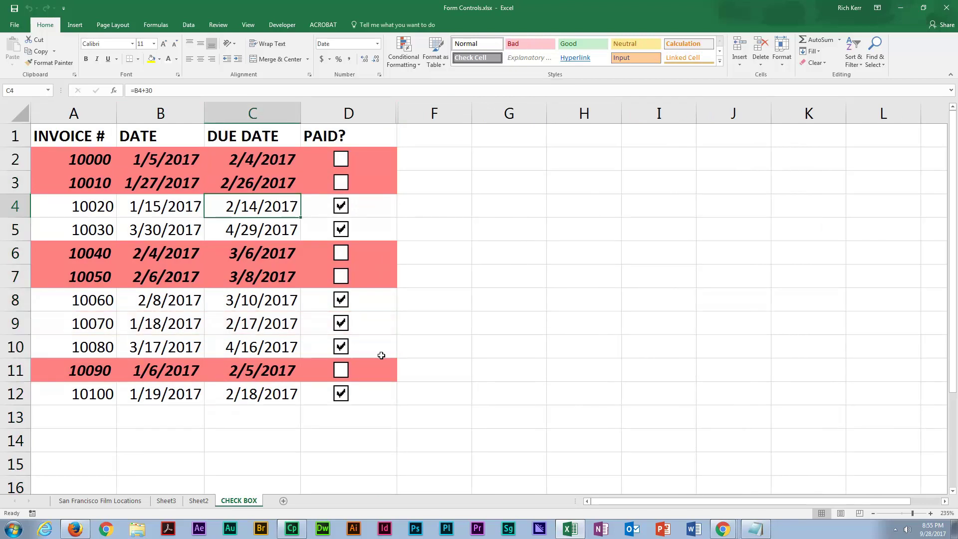
Step: Tick the PAID? boxes for invoices 10000, 10040, 10050 and 10060, fixing mis-toggled boxes
{"action": "left_click", "coordinate": [341, 159]}
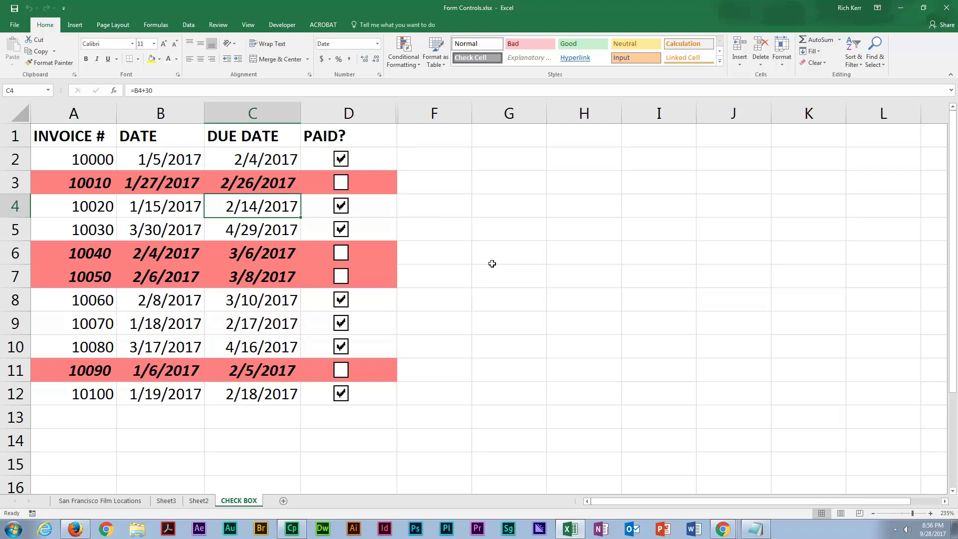
{"action": "left_click", "coordinate": [342, 254]}
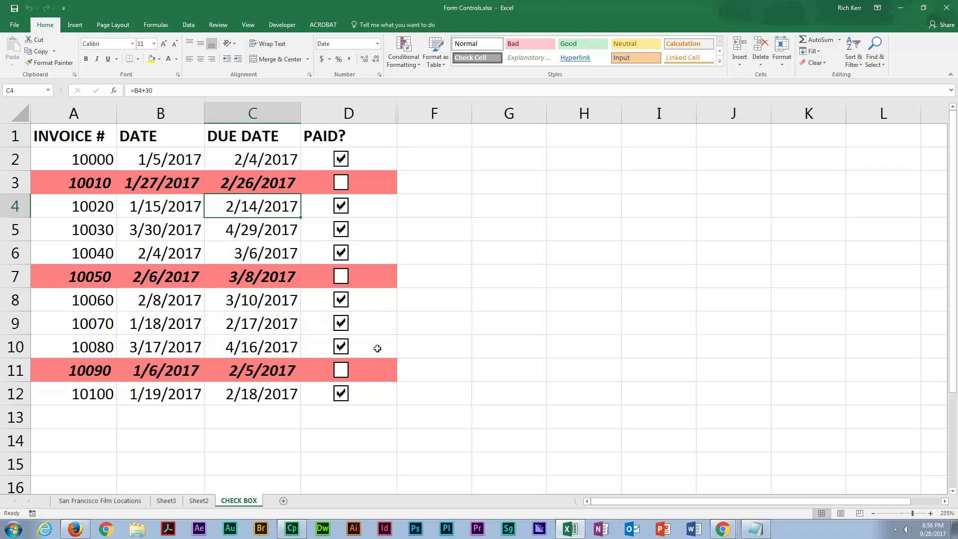
{"action": "left_click", "coordinate": [341, 299]}
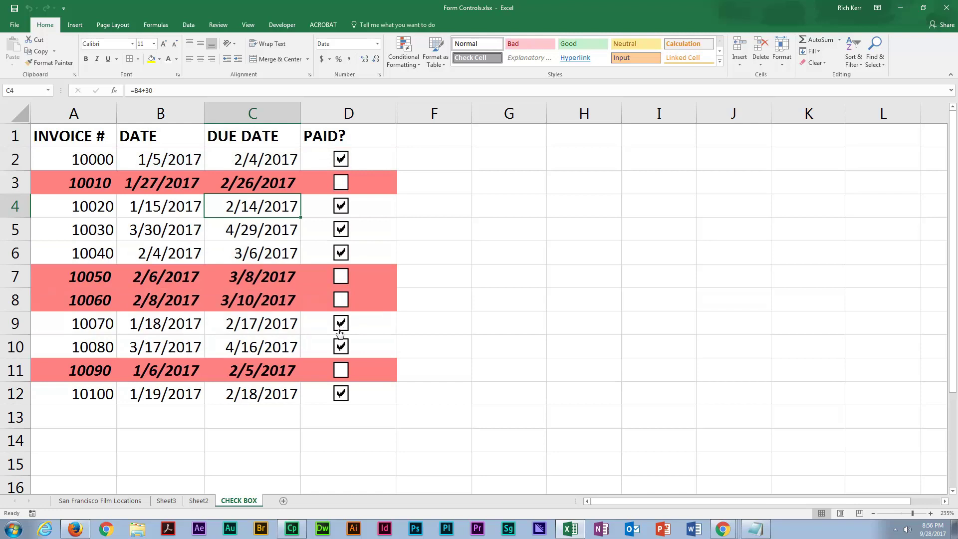
{"action": "left_click", "coordinate": [347, 259]}
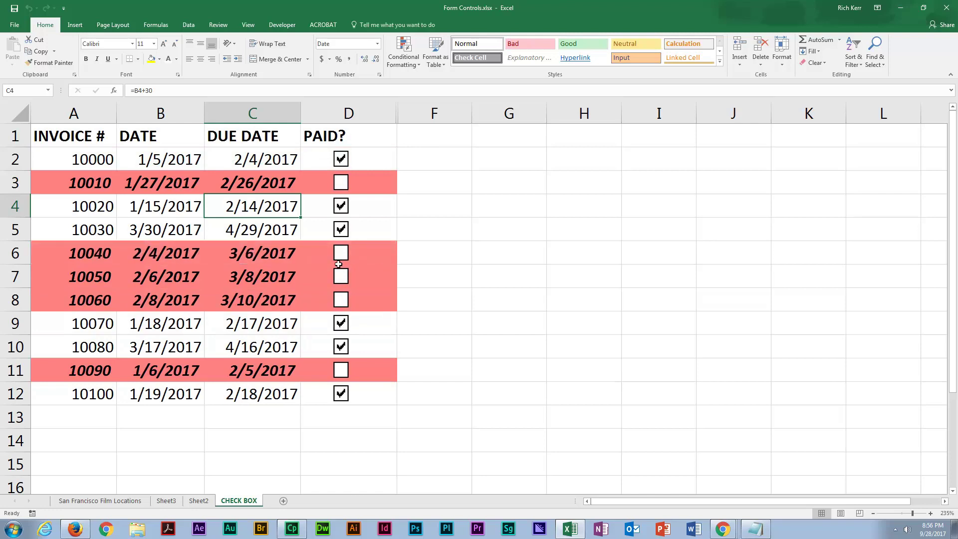
{"action": "left_click", "coordinate": [346, 257]}
{"action": "left_click", "coordinate": [346, 278]}
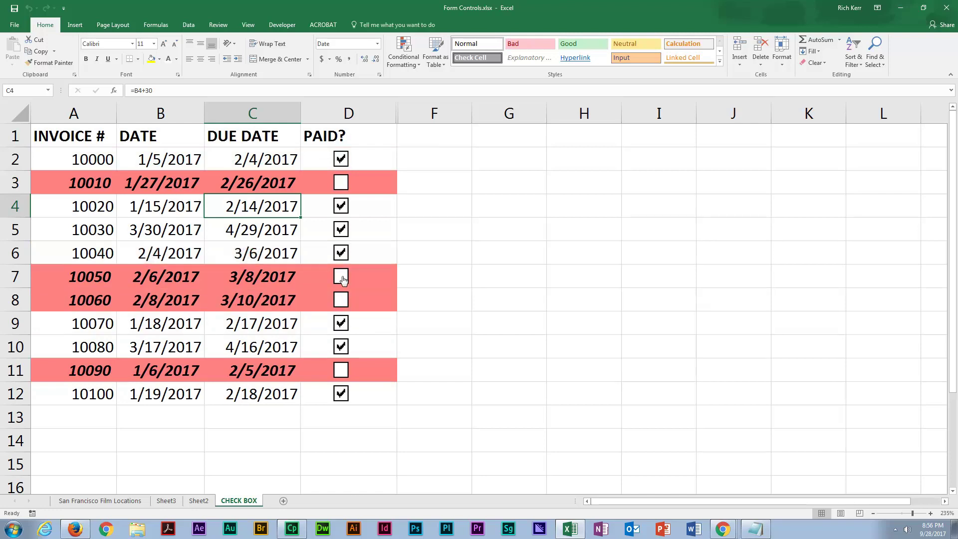
{"action": "left_click", "coordinate": [348, 301]}
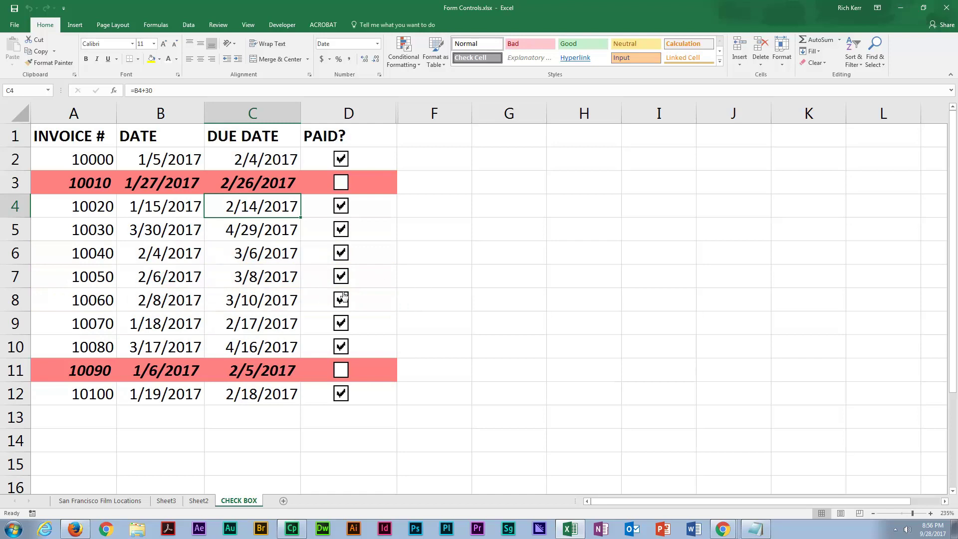